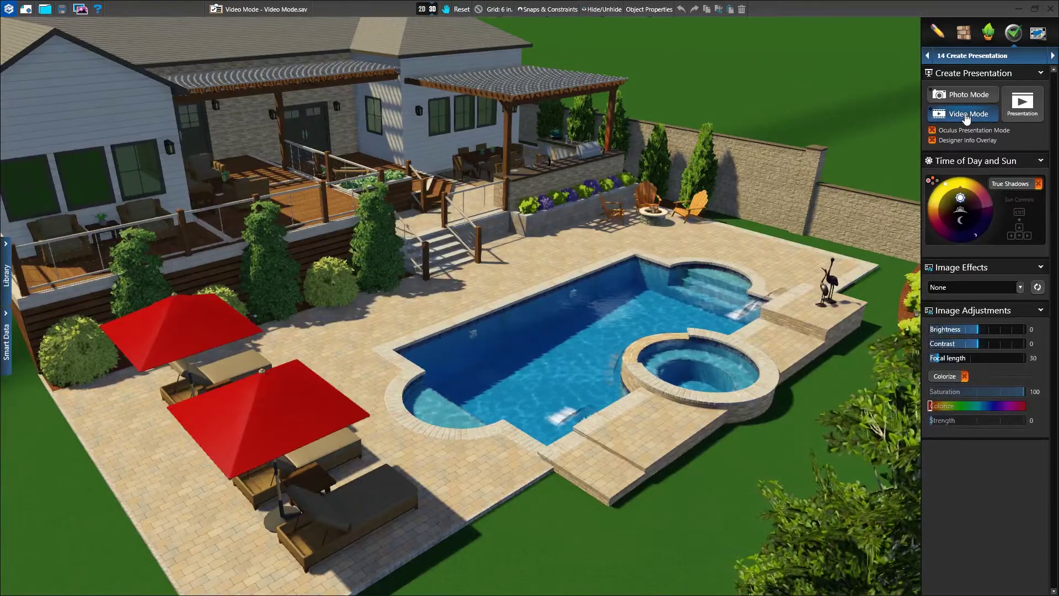
Enter Video Mode, then collapse the storyboard timeline and expand it again.
left_click(966, 116)
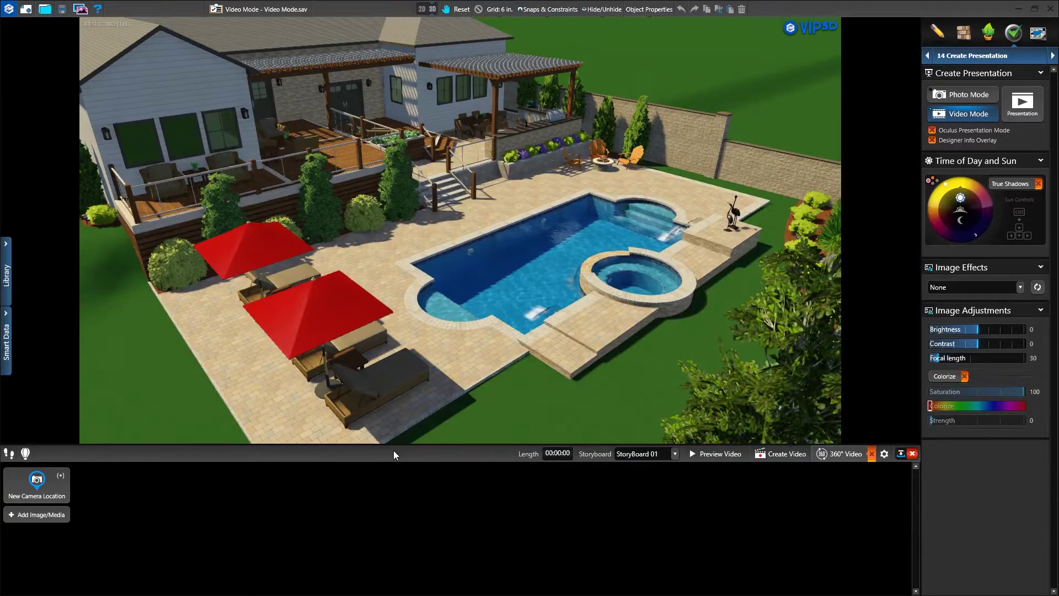
left_click(901, 455)
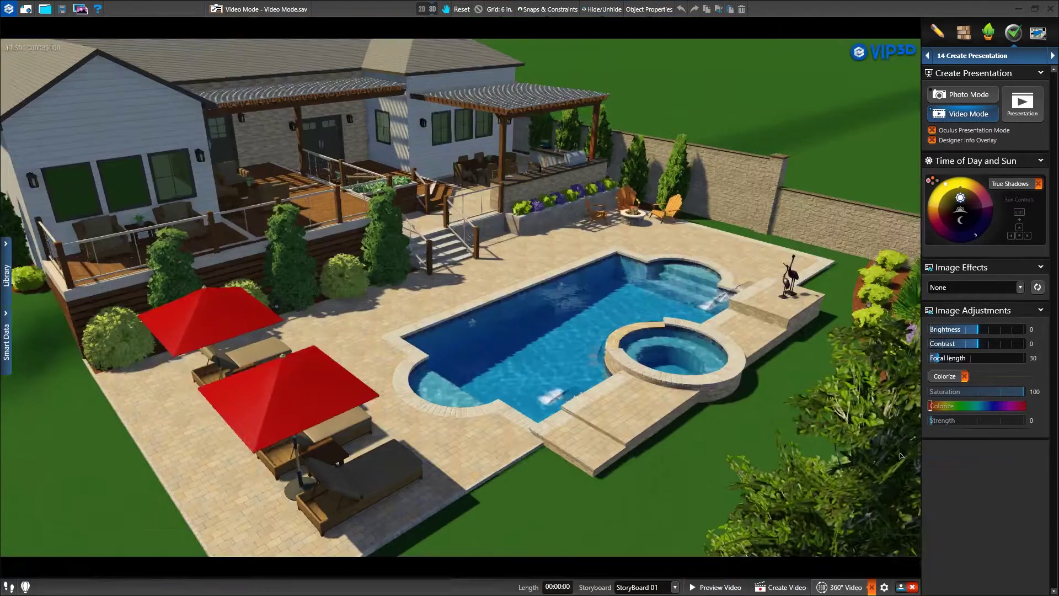
left_click(901, 587)
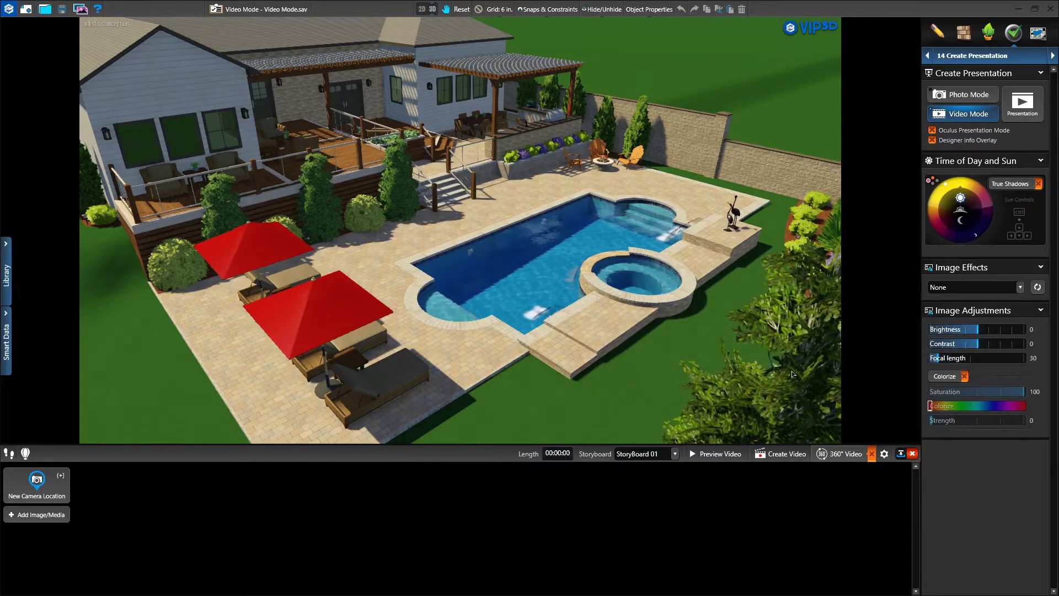
In the settings of StoryBoard 01, keep the HDTV - 1080p resolution, enable Record Sound FX and confirm.
left_click(884, 455)
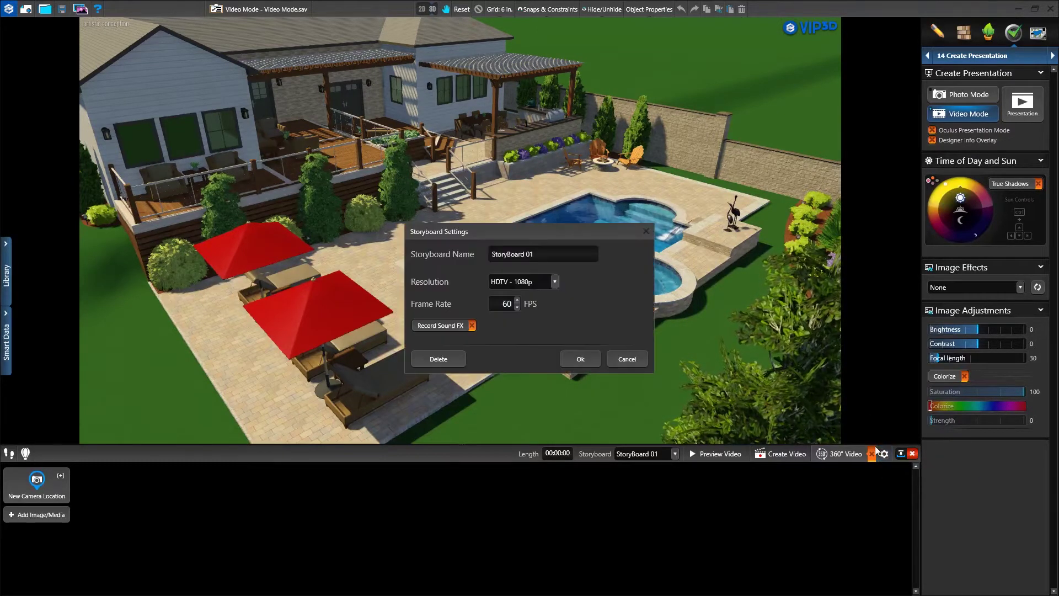
left_click(556, 283)
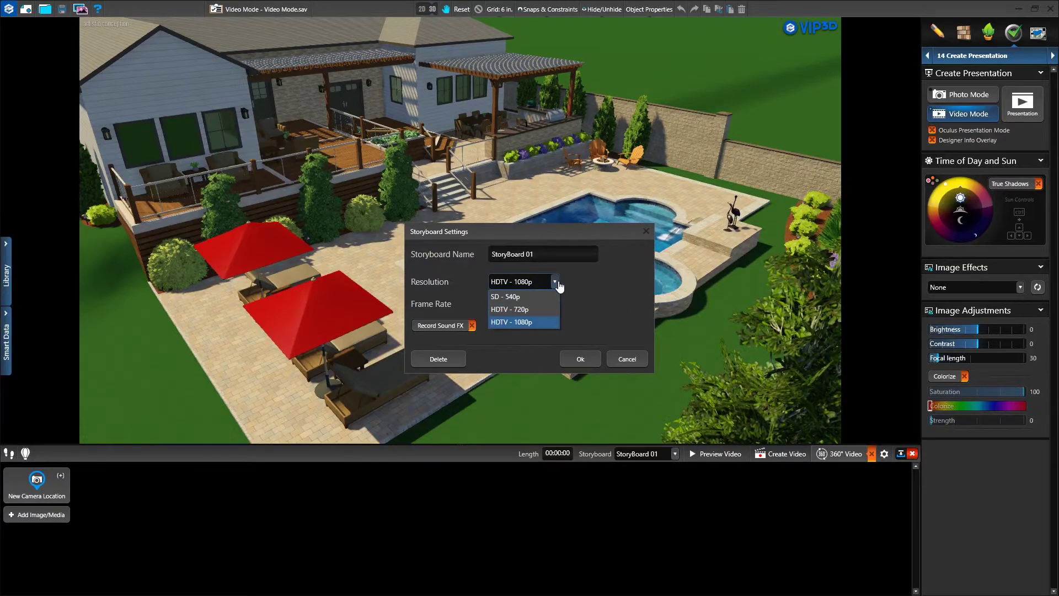
left_click(555, 283)
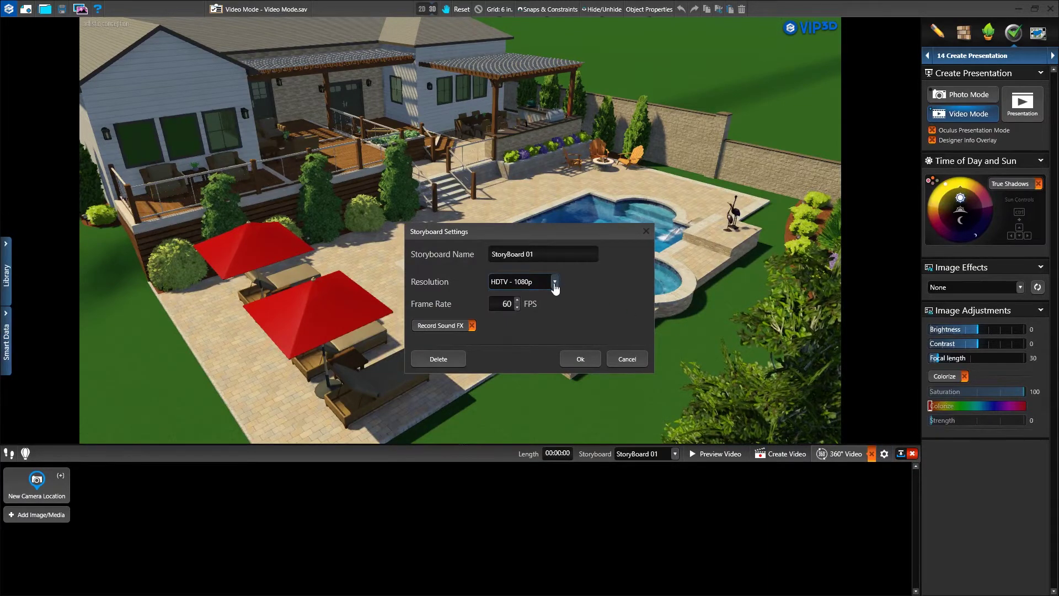
left_click(449, 327)
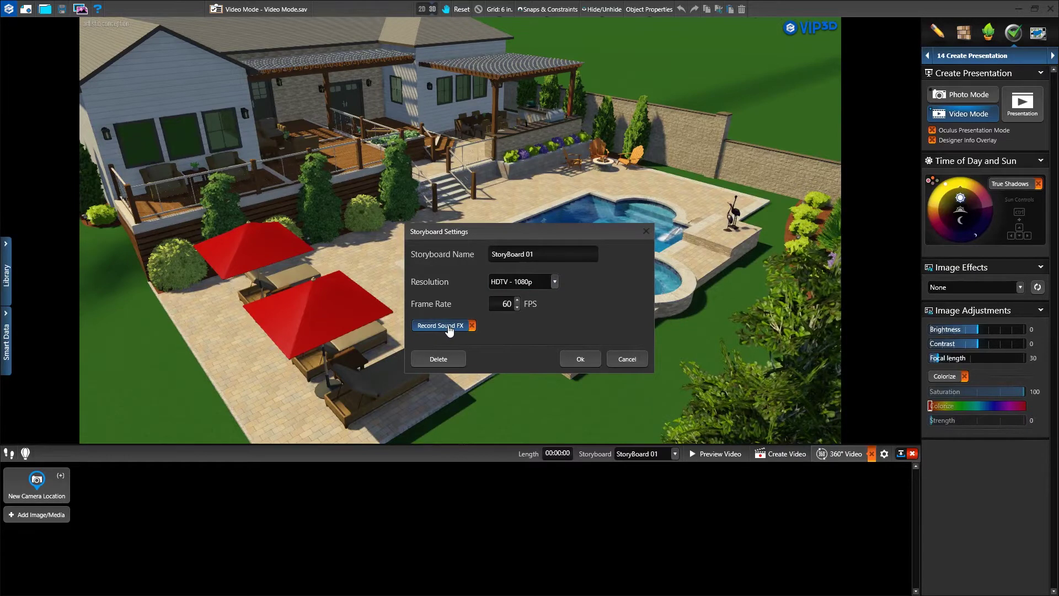
left_click(449, 328)
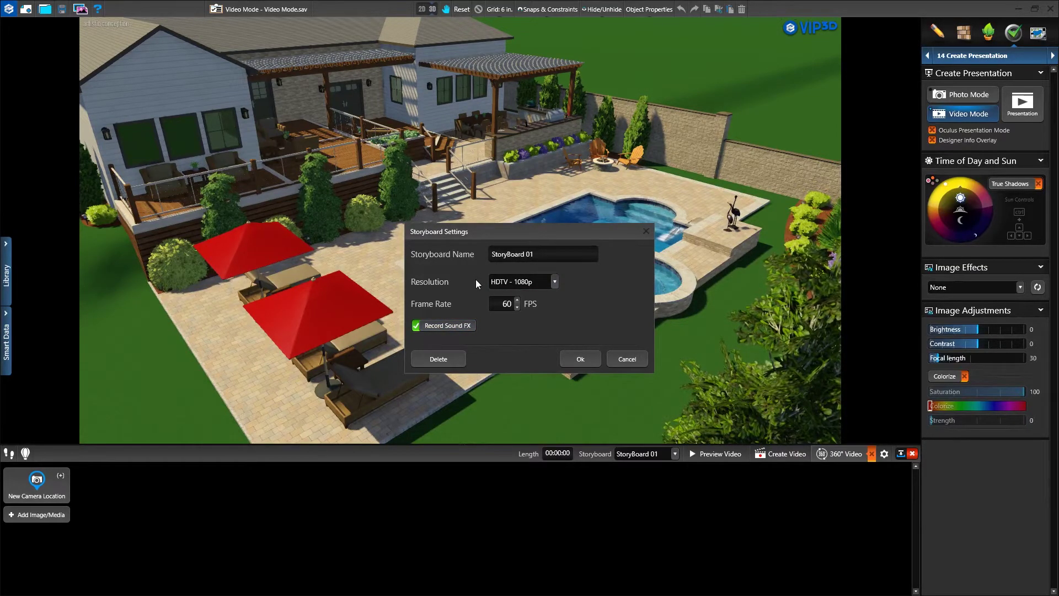
left_click(552, 252)
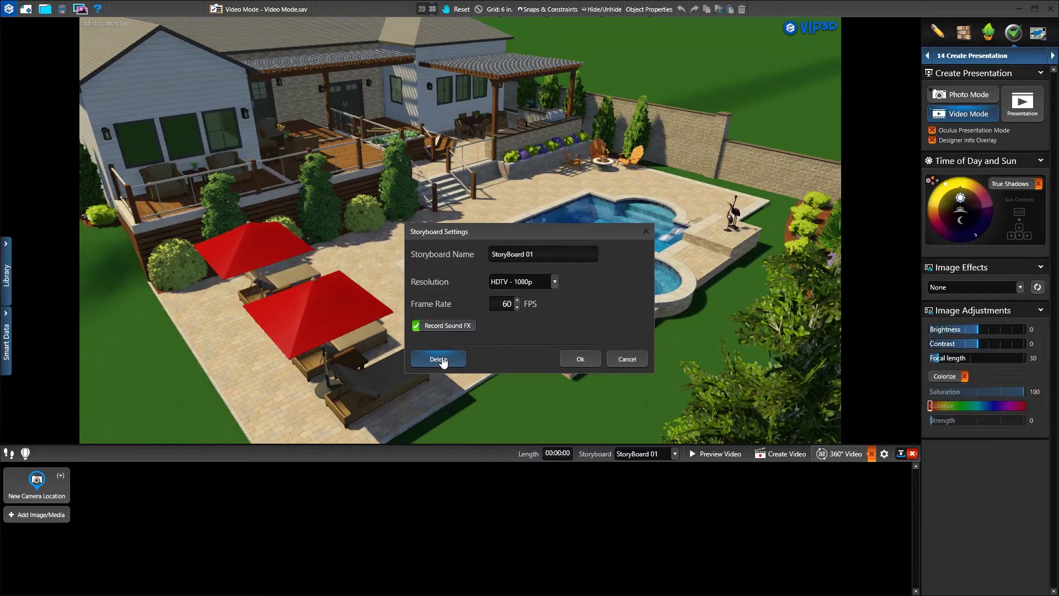
left_click(580, 359)
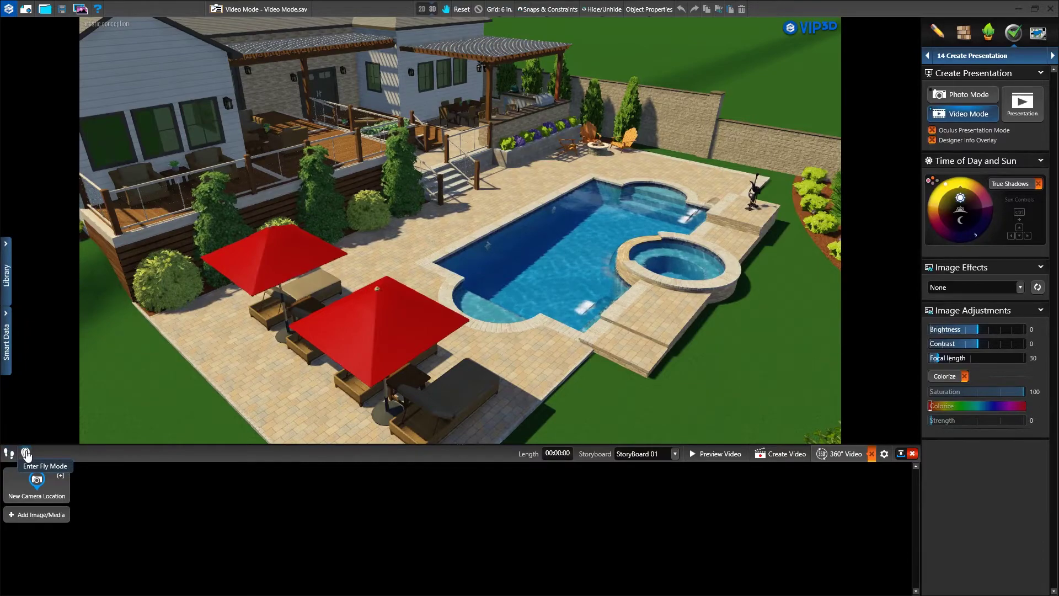
Explore the backyard from several angles around the pool, using orbiting, Fly Mode and Walk Mode.
middle_click_drag(320, 211, 623, 205)
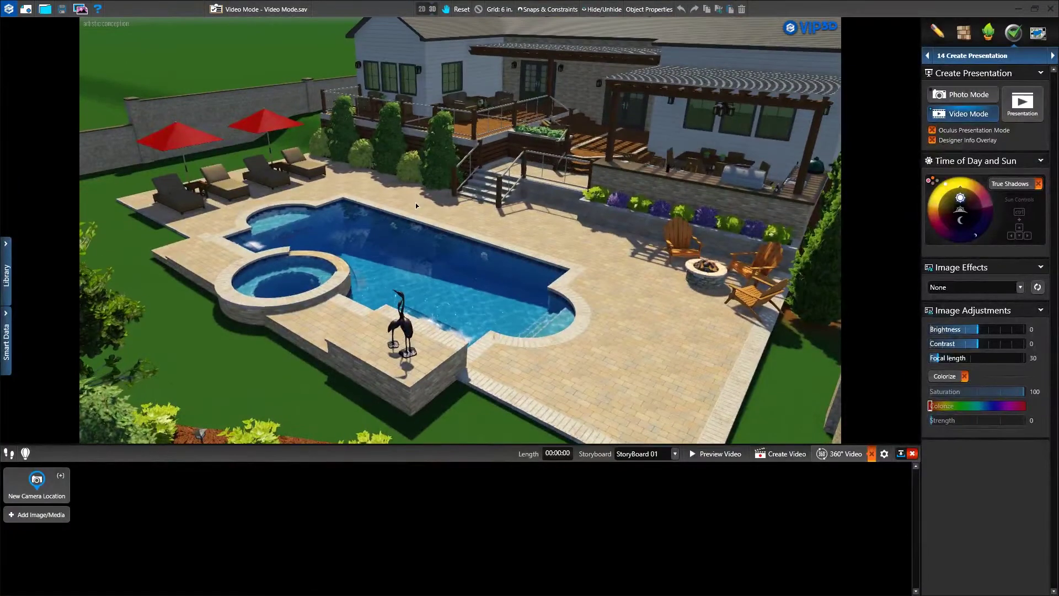
scroll(412, 231, "down", 5)
scroll(412, 231, "up", 7)
middle_click_drag(409, 233, 458, 249)
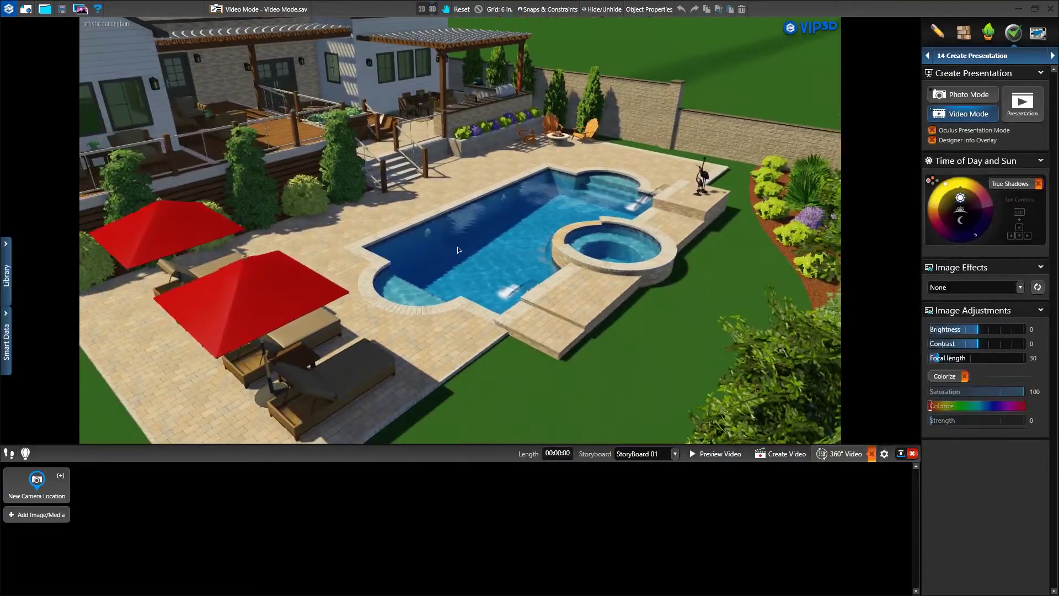
left_click(23, 453)
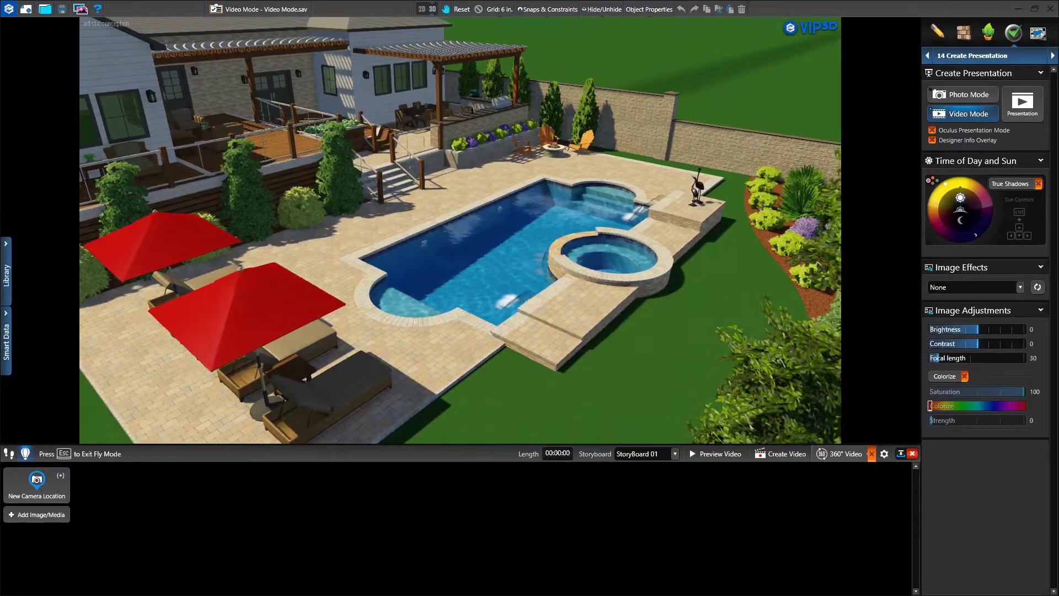
key("space")
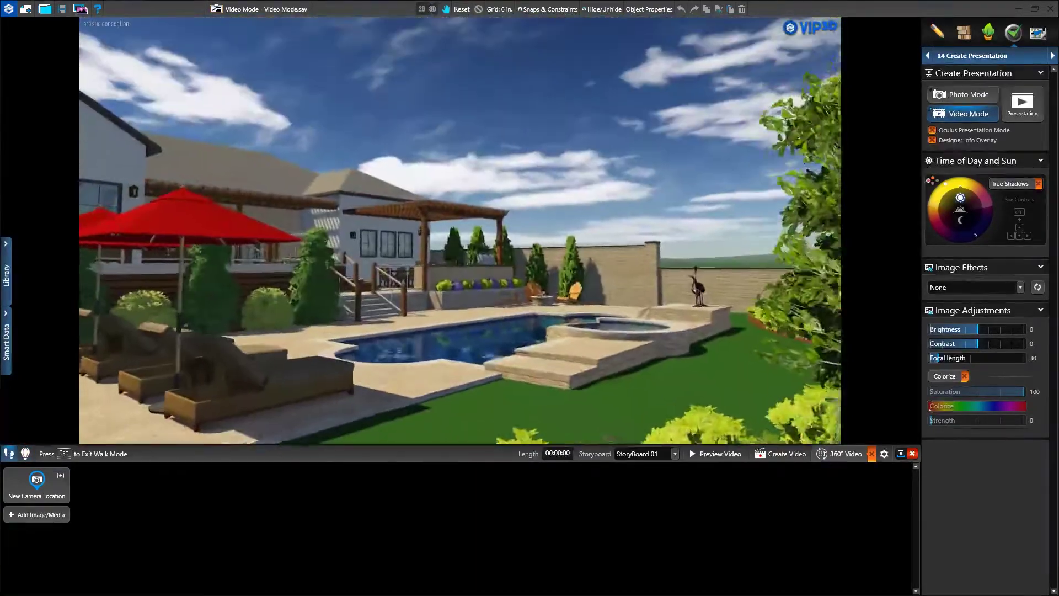
key("Up")
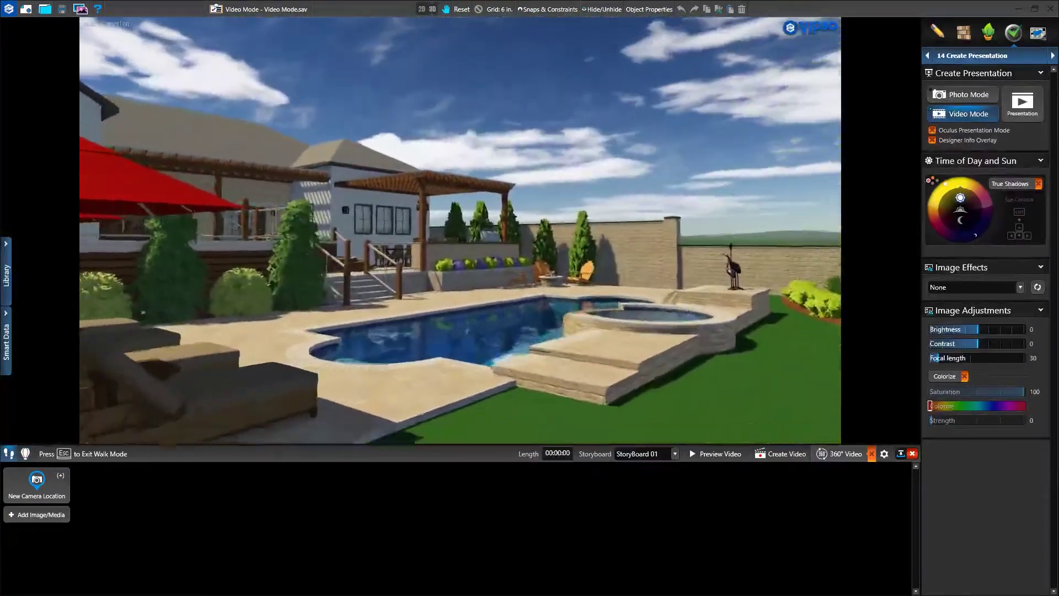
key("Escape")
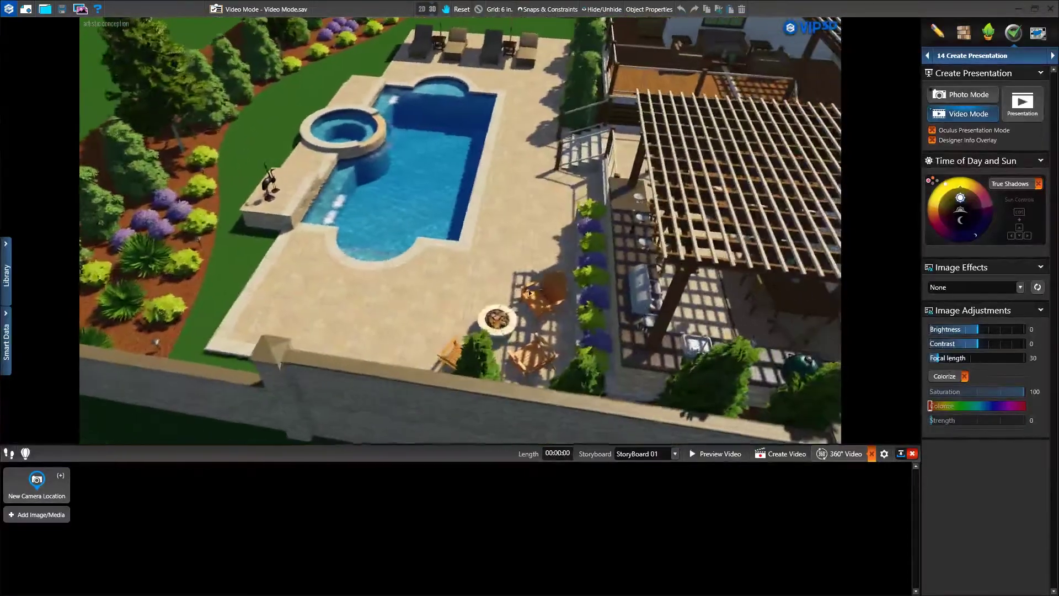
Add a camera location framing the fire pit with the pool behind it, and give it a Hold Position transition.
scroll(521, 259, "up", 6)
left_click(25, 454)
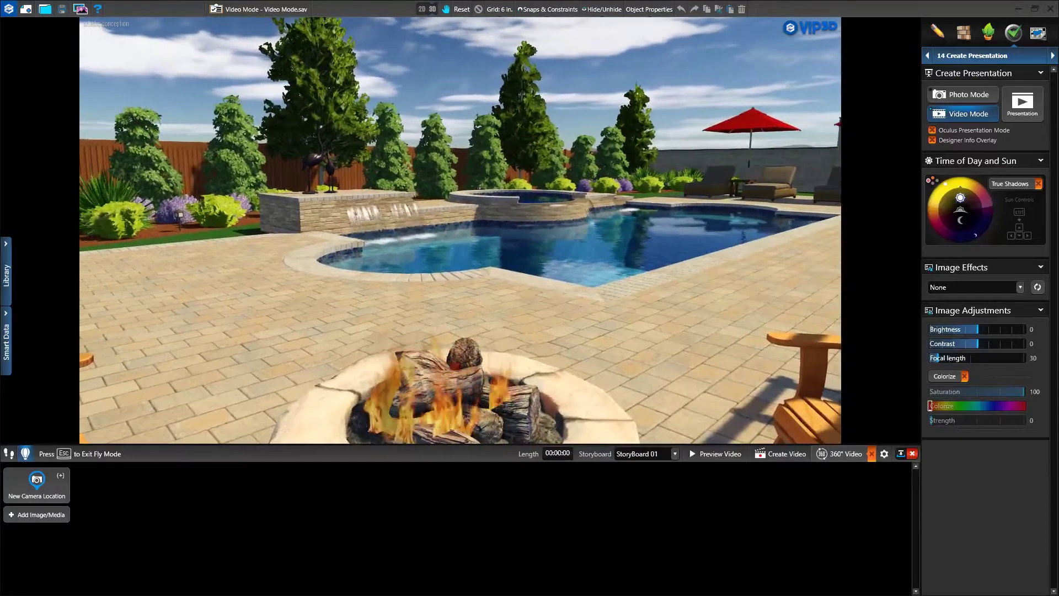
key("Escape")
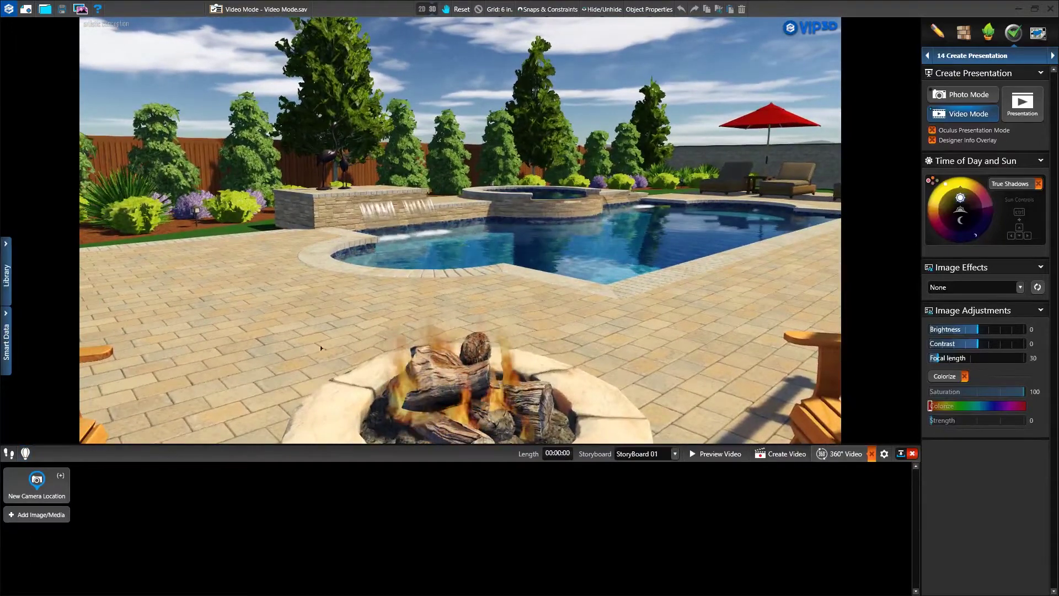
left_click(37, 481)
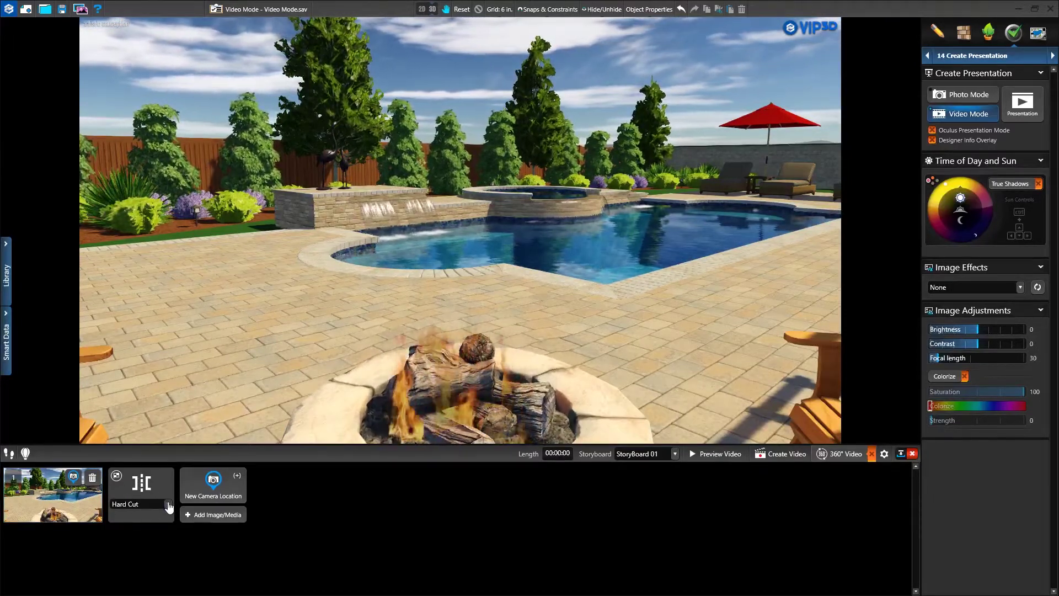
left_click(168, 505)
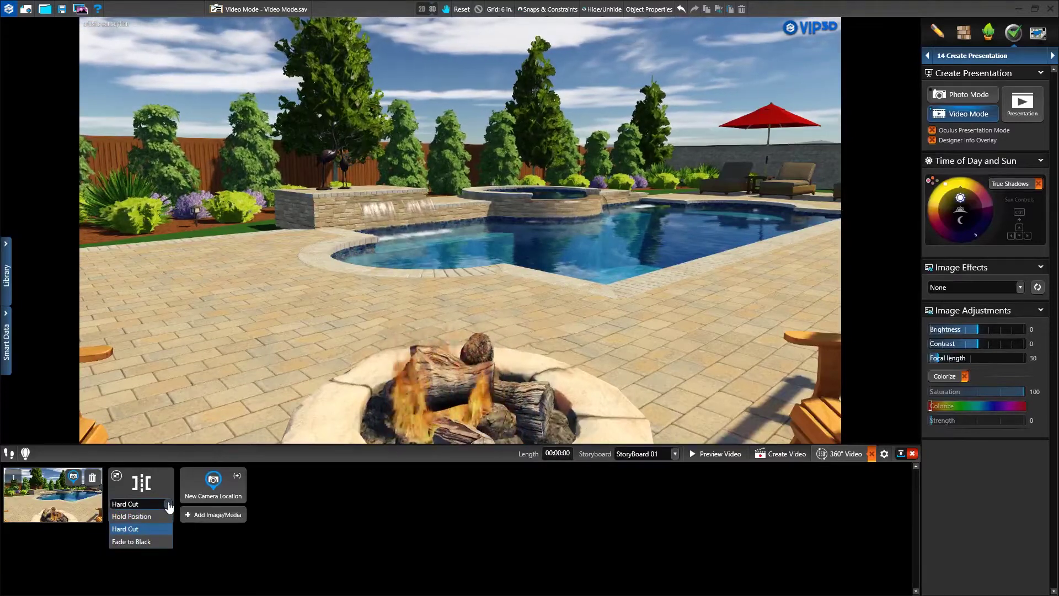
left_click(134, 516)
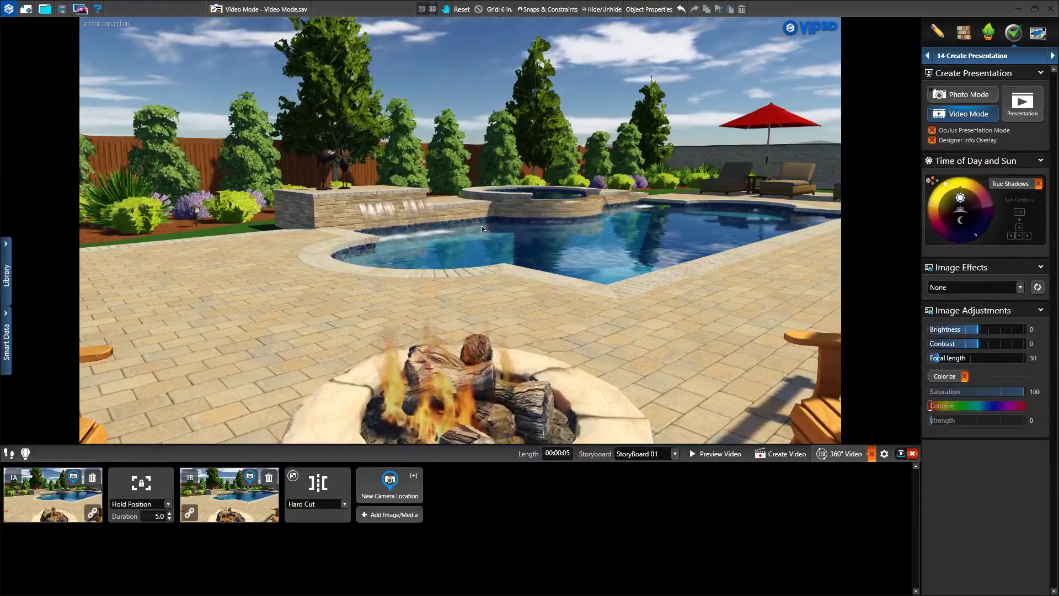
Fly forward past the fire pit to the pool's edge and add a second camera location overlooking the pool and spa.
key("f")
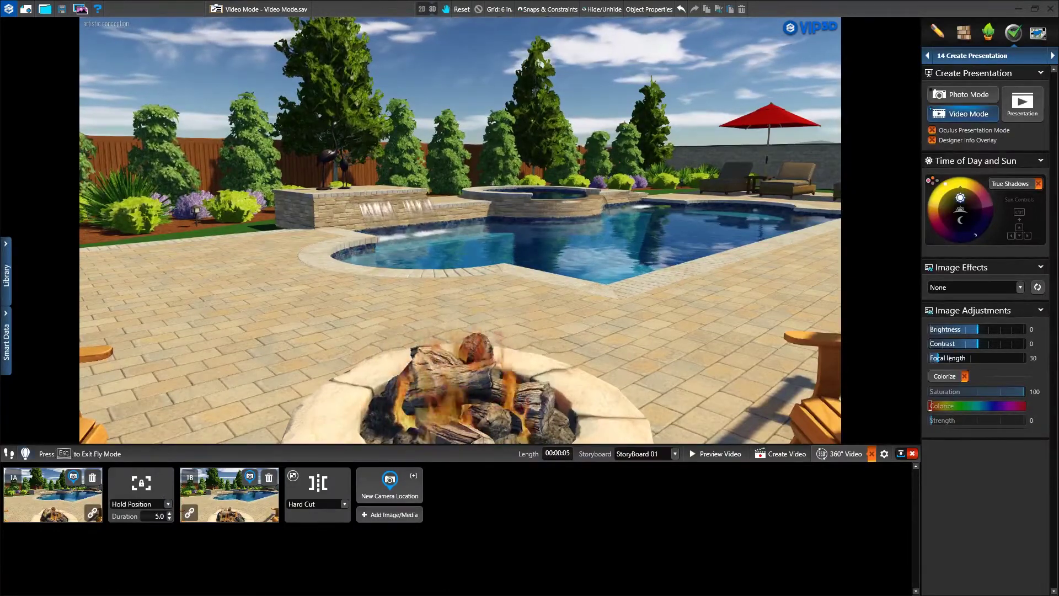
key("w")
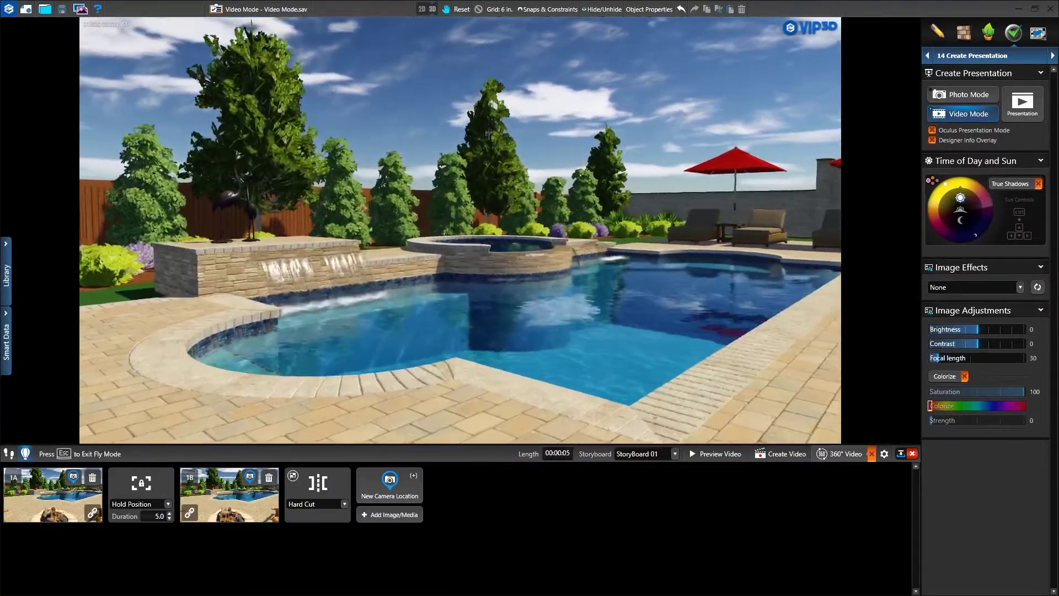
key("w")
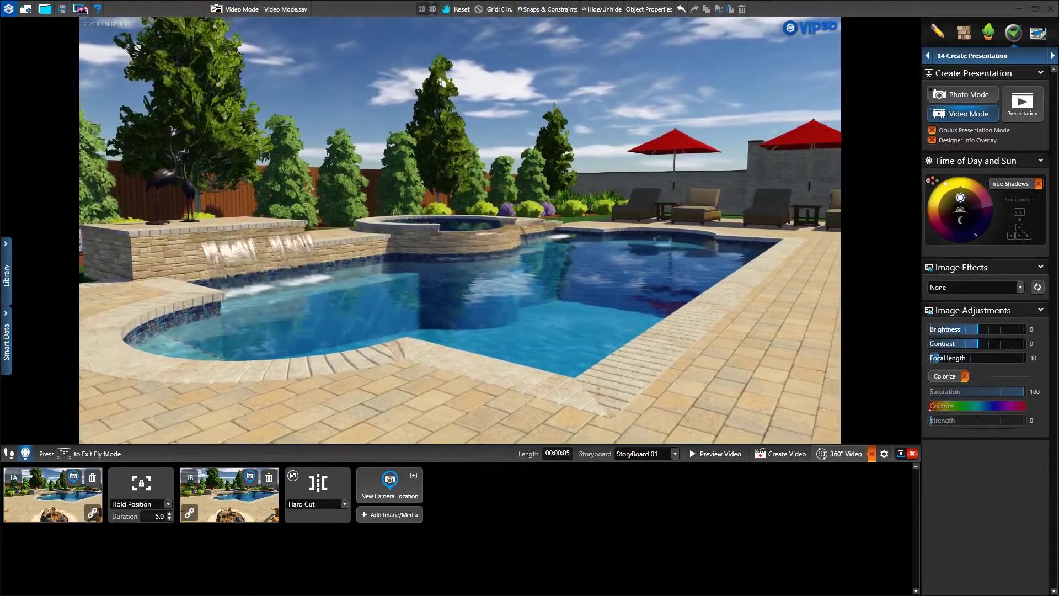
key("Escape")
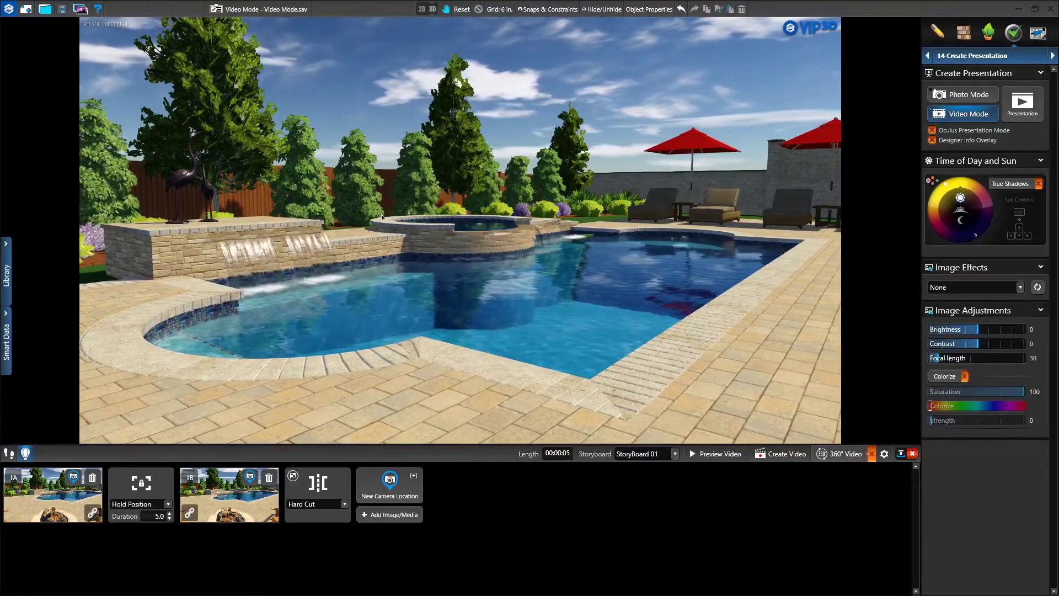
left_click(389, 481)
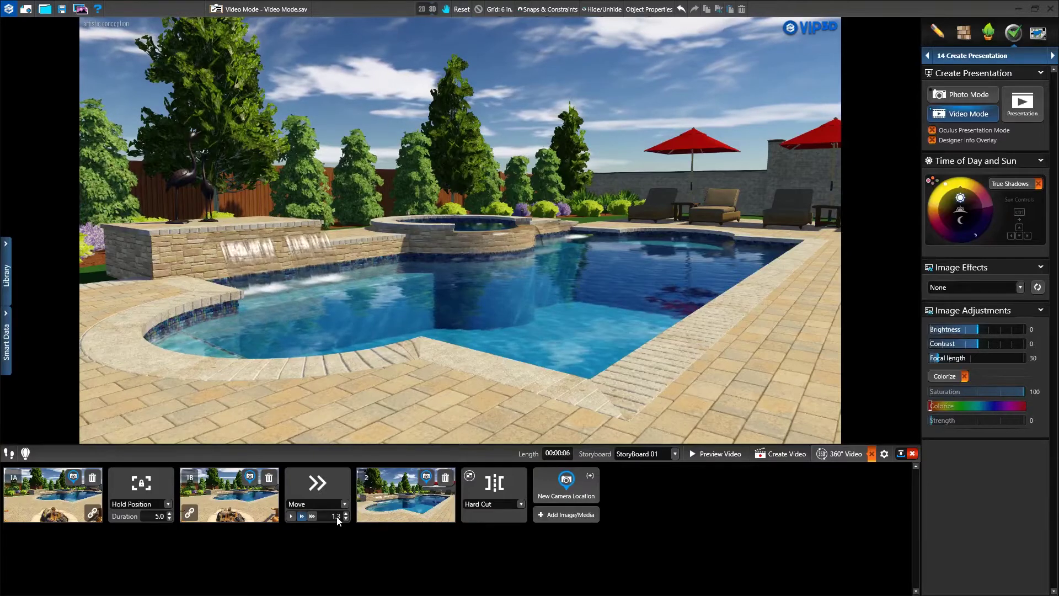
Try the slow, fast and custom 7.1-second timings on the Move transition to camera location 2, and restore its medium speed.
left_click(292, 517)
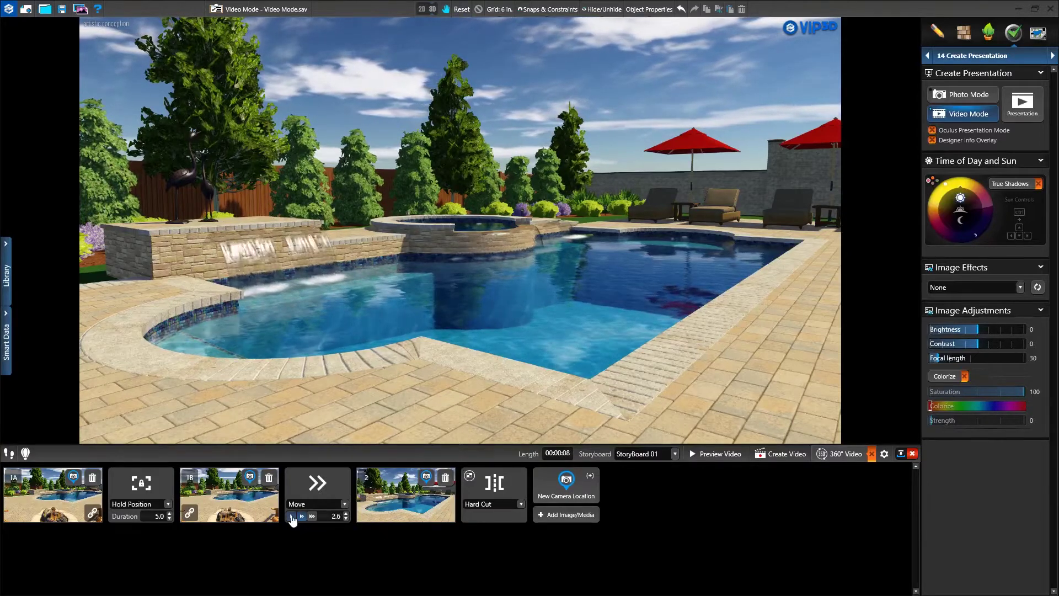
left_click(302, 517)
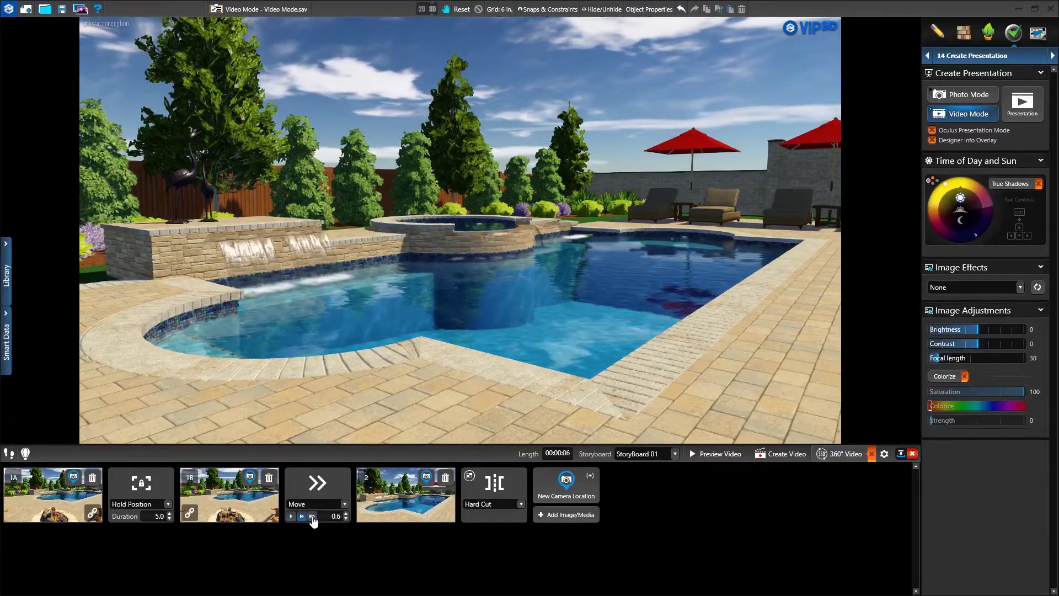
left_click(292, 516)
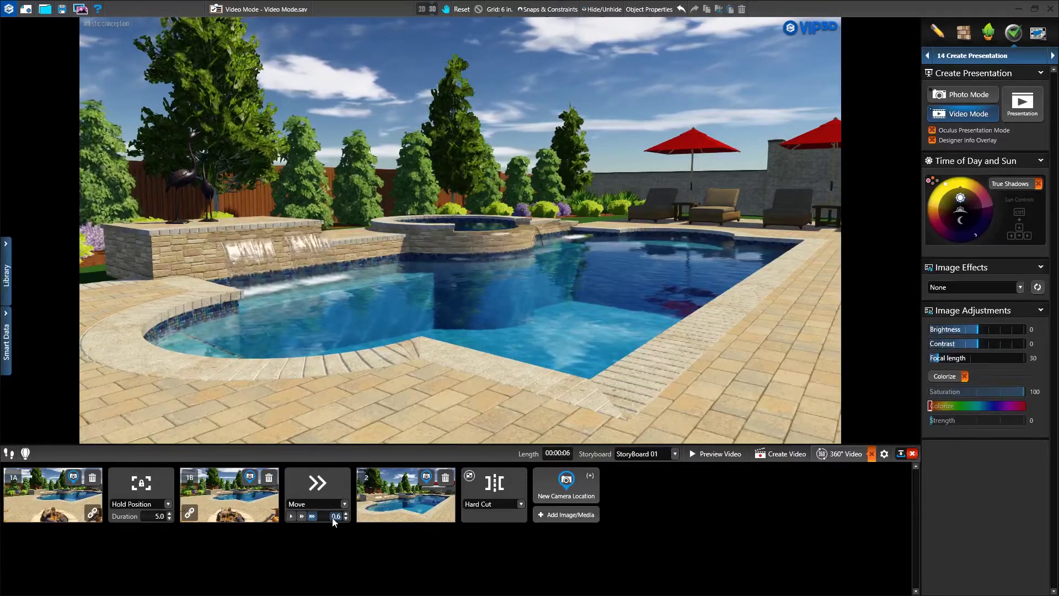
left_click(346, 513)
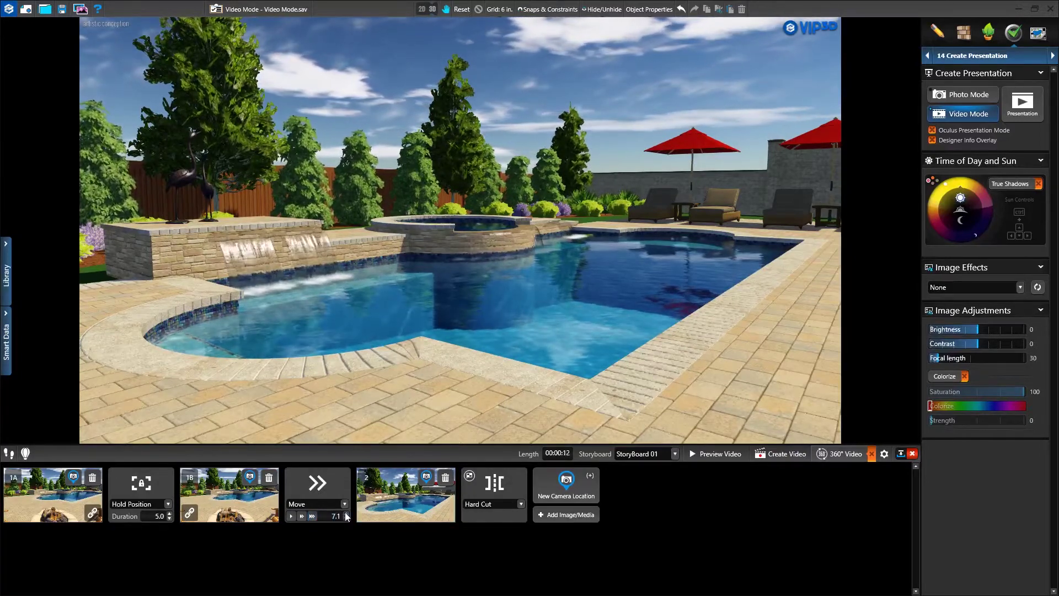
left_click(301, 516)
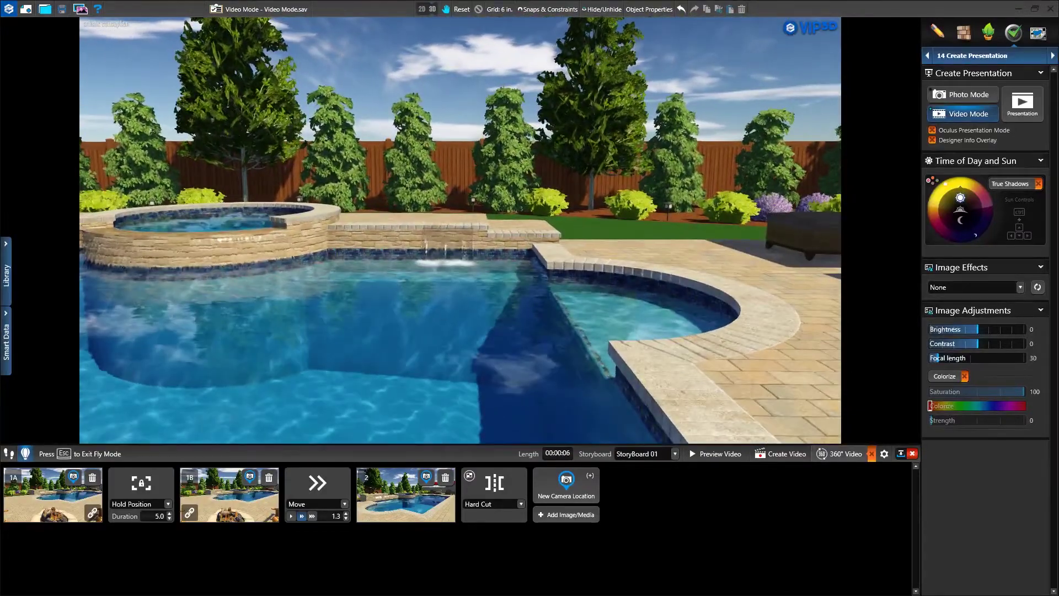
Add a third camera location looking across the pool toward the spa and the wooden fence, and leave Fly Mode.
key("plus")
key("Escape")
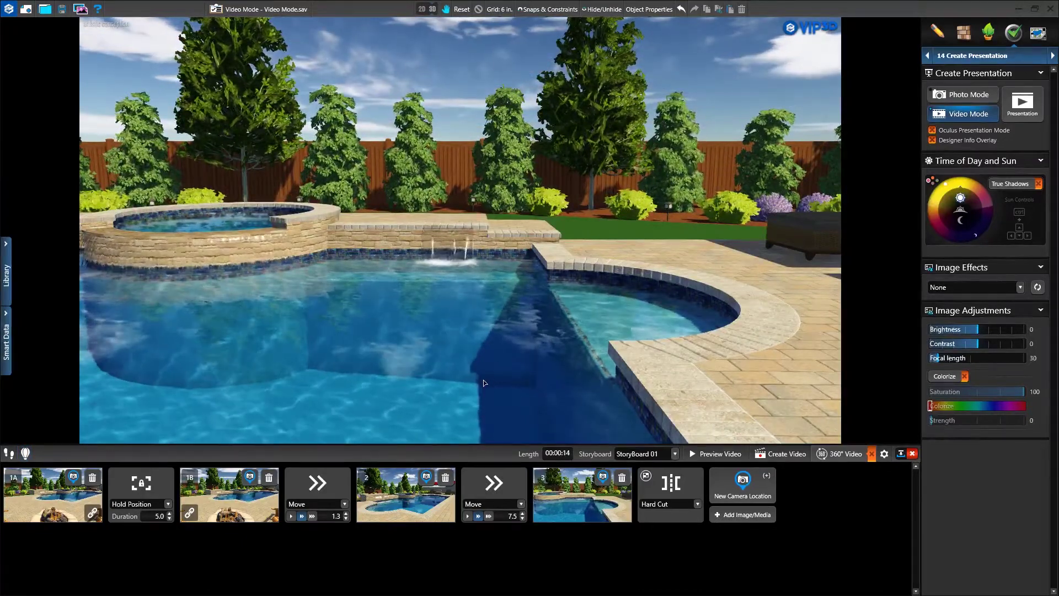
Preview the storyboard video from the first camera location and bring up the view of camera location 2.
left_click(68, 501)
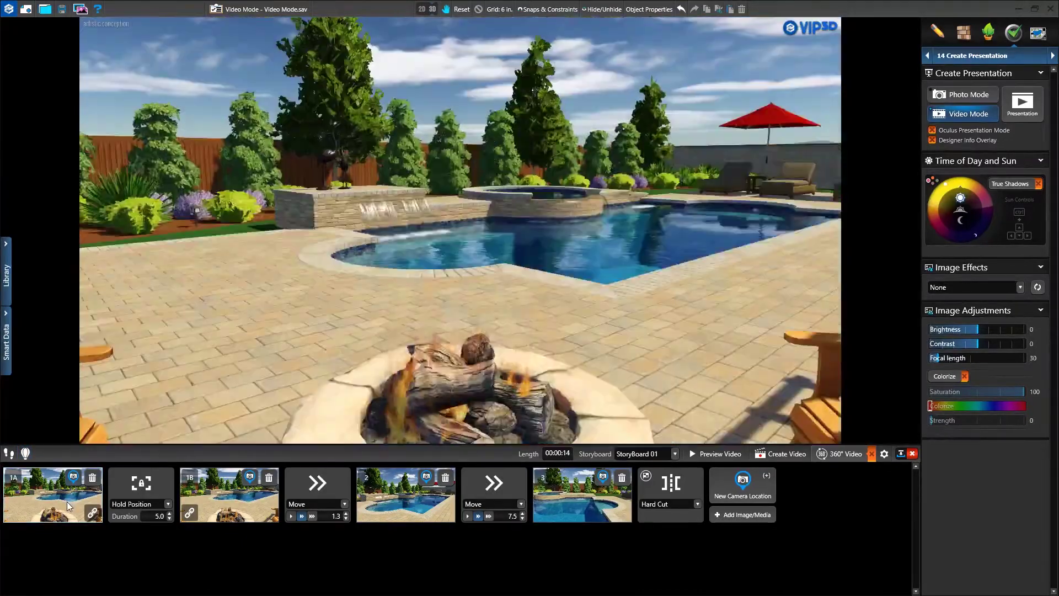
left_click(703, 454)
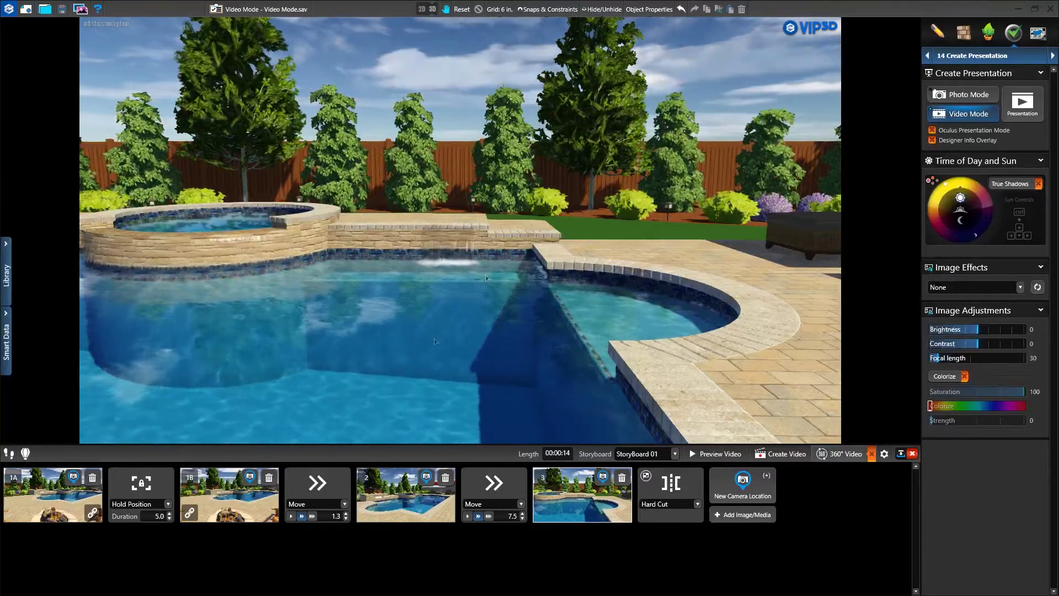
left_click(385, 498)
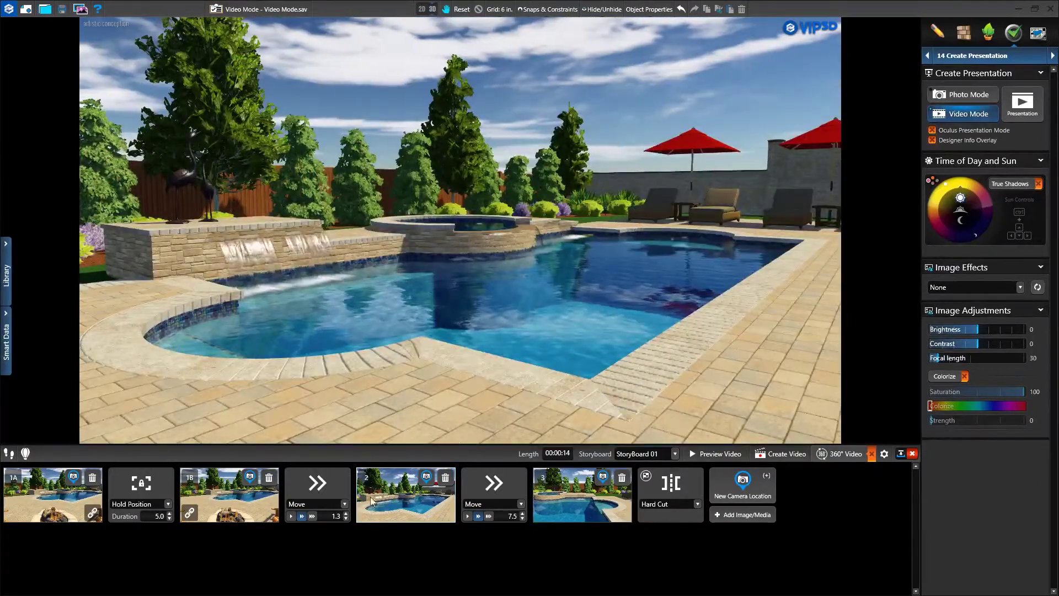
Compare the 3D views saved for camera locations 1B, 2 and 3.
left_click(265, 497)
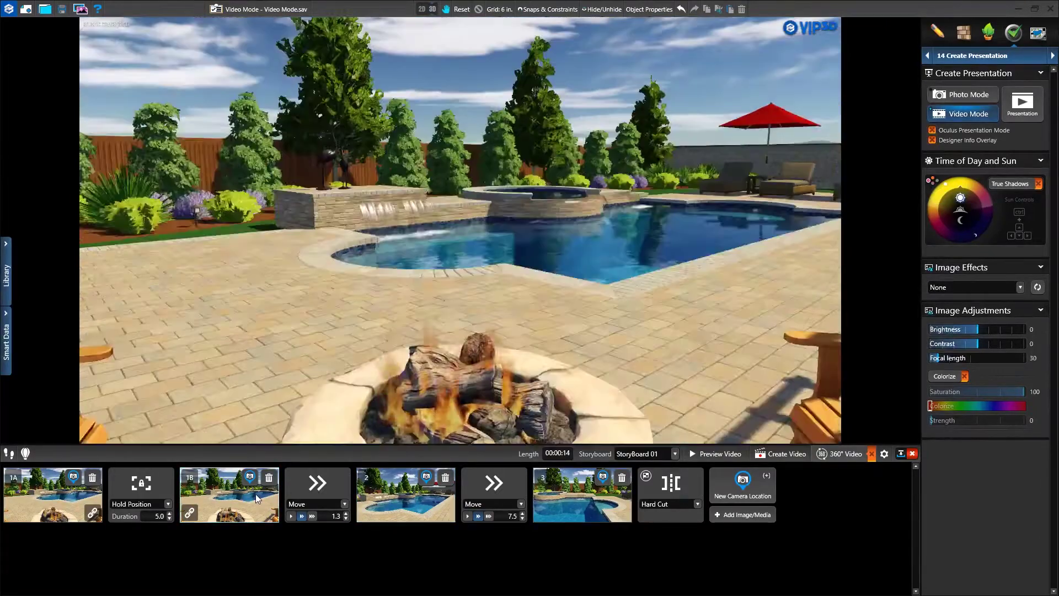
left_click(392, 498)
left_click(558, 498)
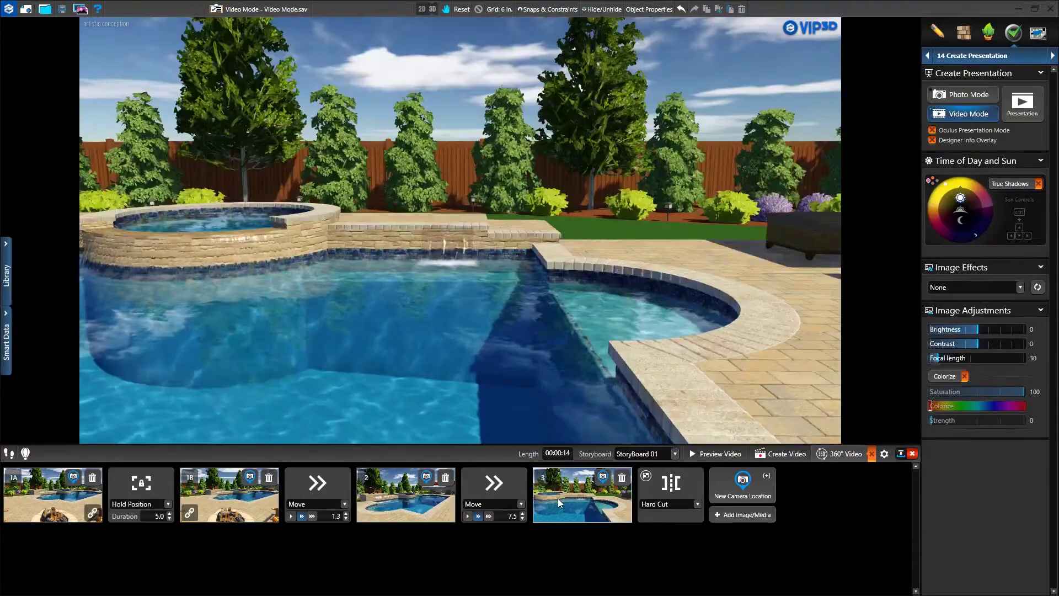
left_click(394, 502)
left_click(548, 499)
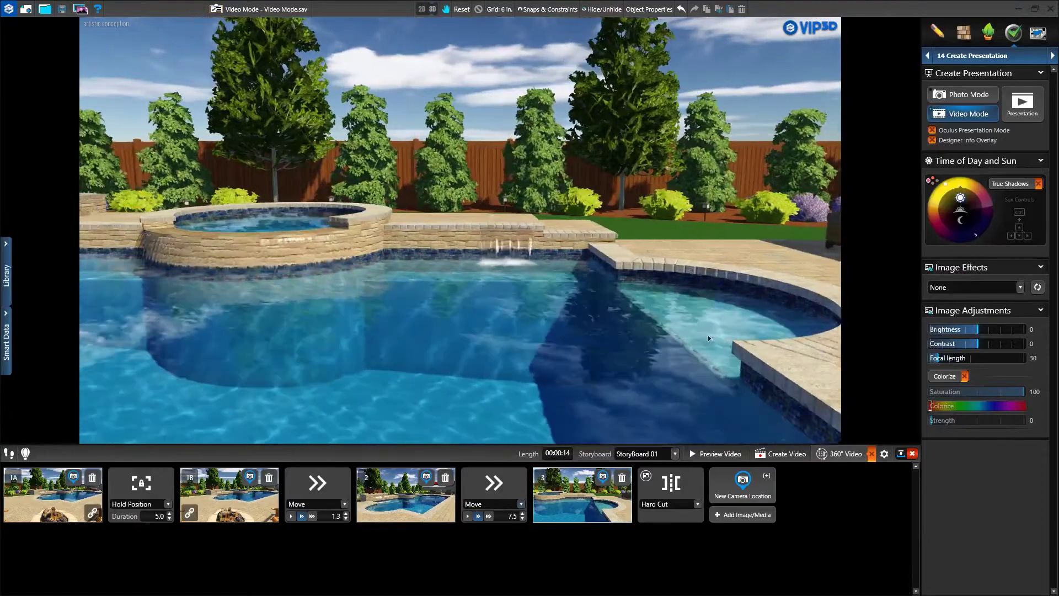
Add a camera location facing the bird statues, water feature and spa, and place it between camera location 2 and the spa-and-fence view.
left_click_drag(707, 336, 362, 314)
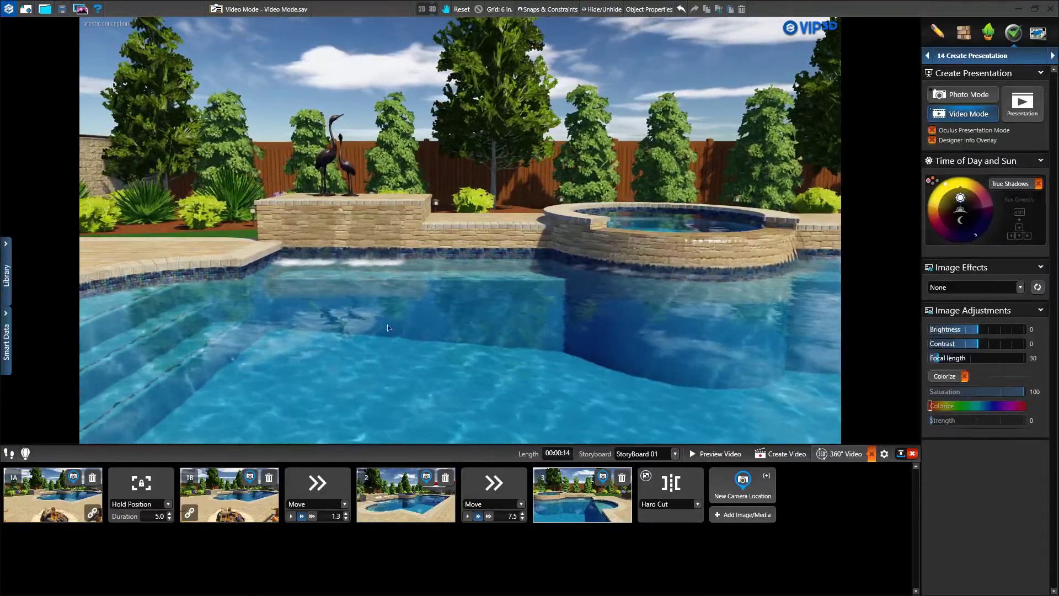
left_click(740, 480)
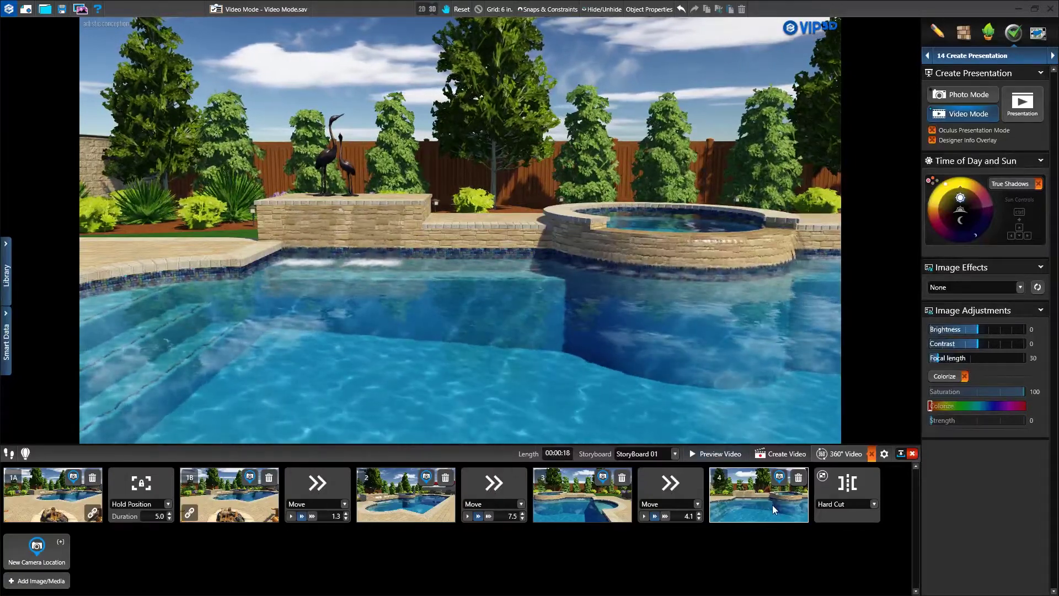
left_click_drag(740, 498, 532, 499)
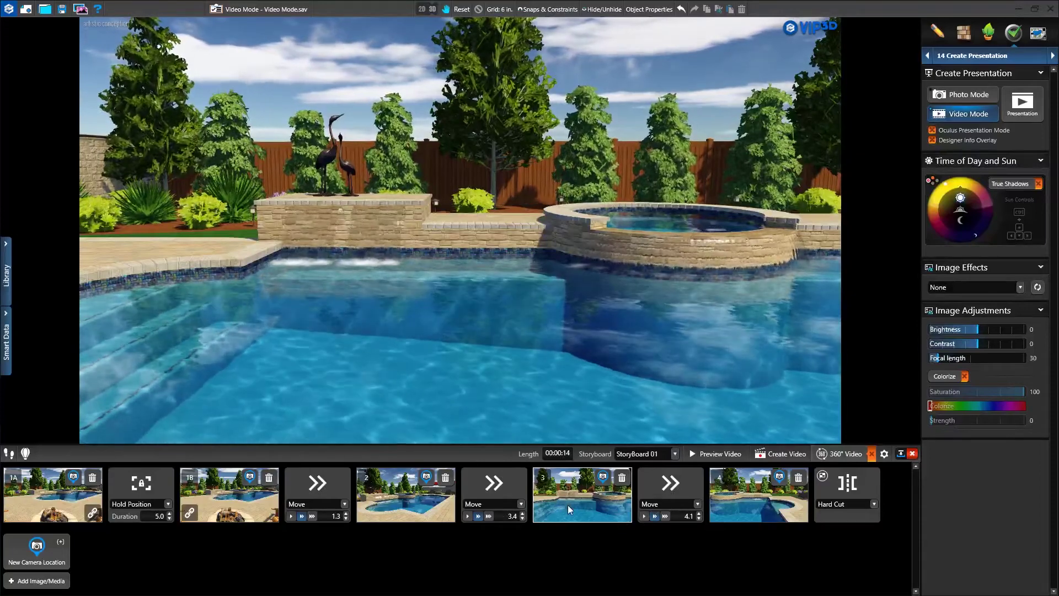
Check the reordered camera location 4, and preview the storyboard video starting from camera location 2.
left_click(739, 488)
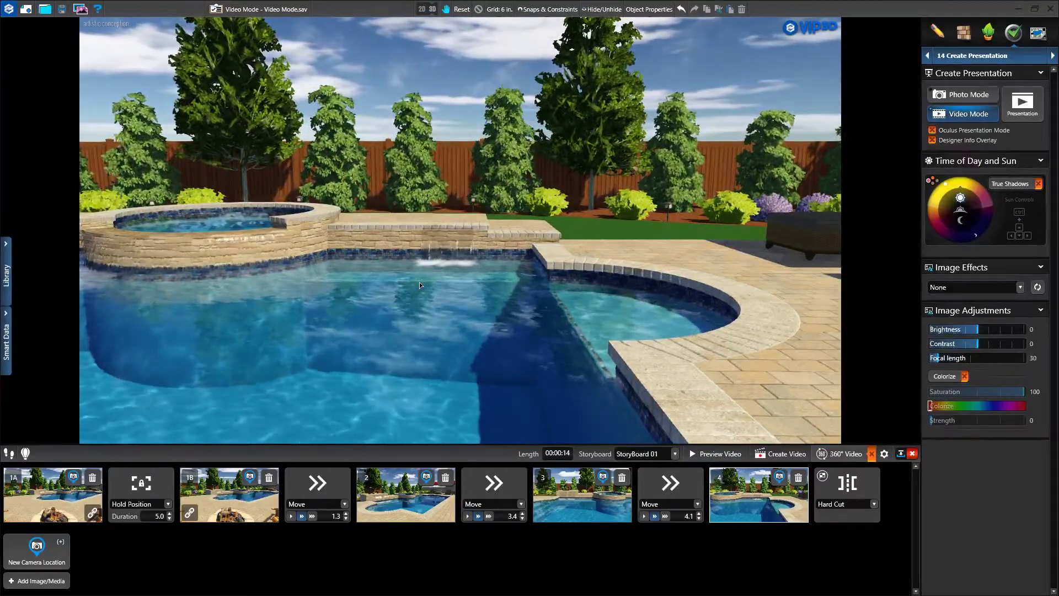
left_click(388, 489)
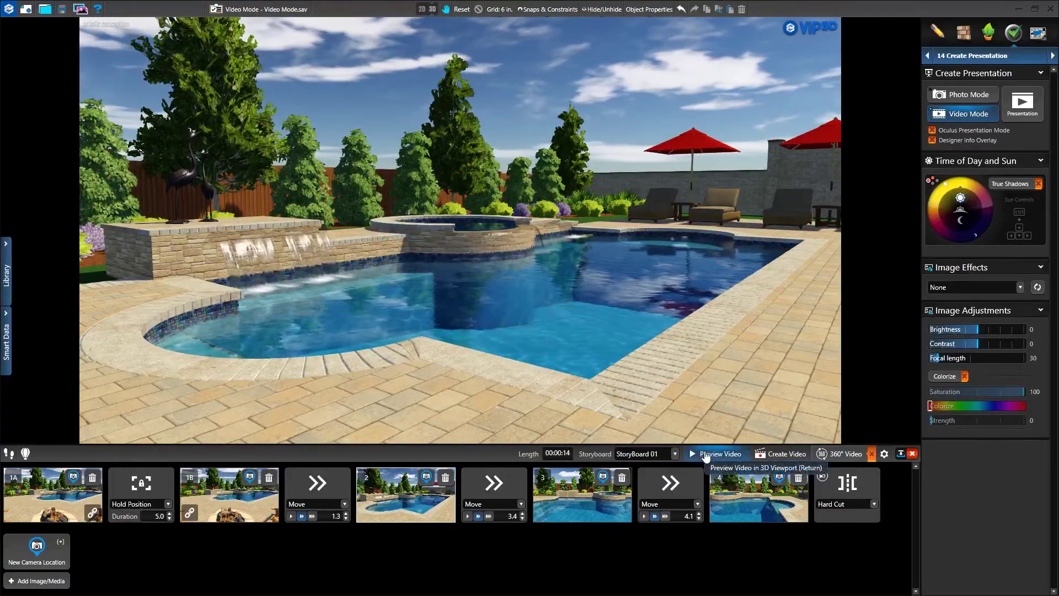
left_click(706, 454)
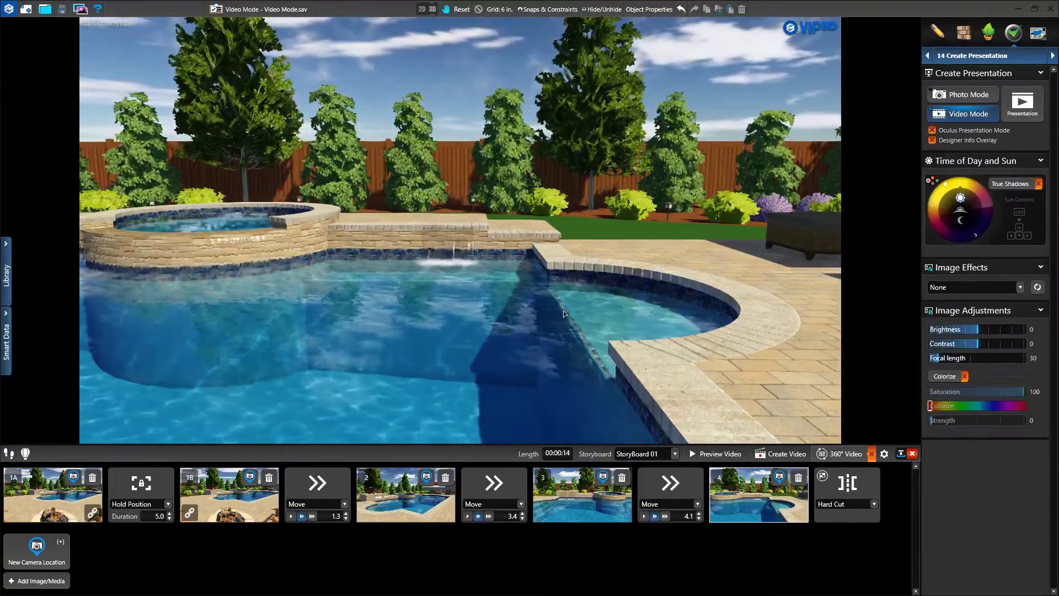
Add a fifth camera location overlooking the whole pool from above and a sixth from the raised deck toward the pergola kitchen.
scroll(522, 359, "up", 5)
scroll(484, 365, "down", 6)
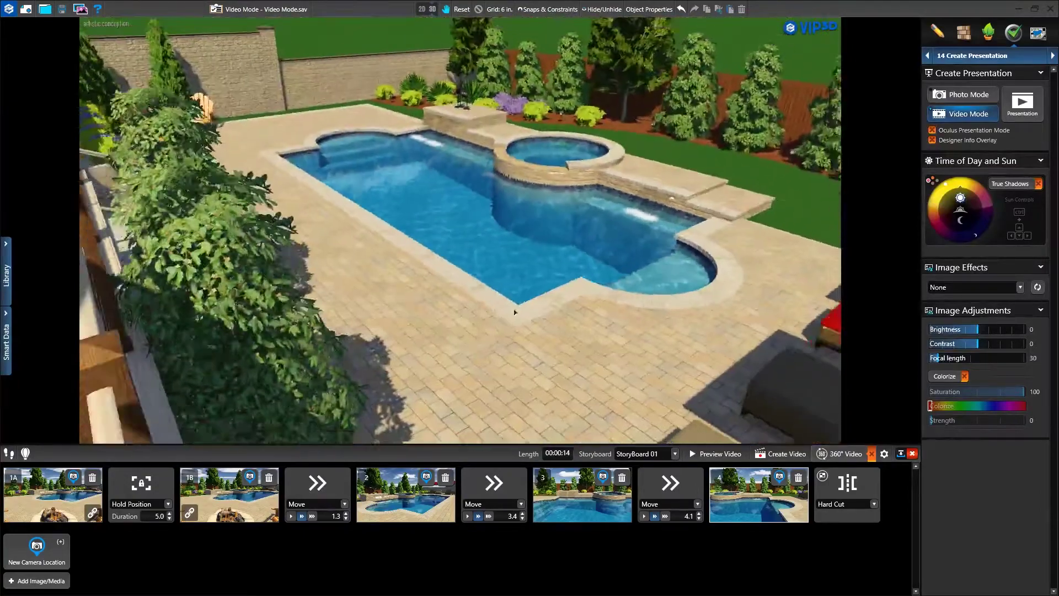
scroll(449, 270, "down", 3)
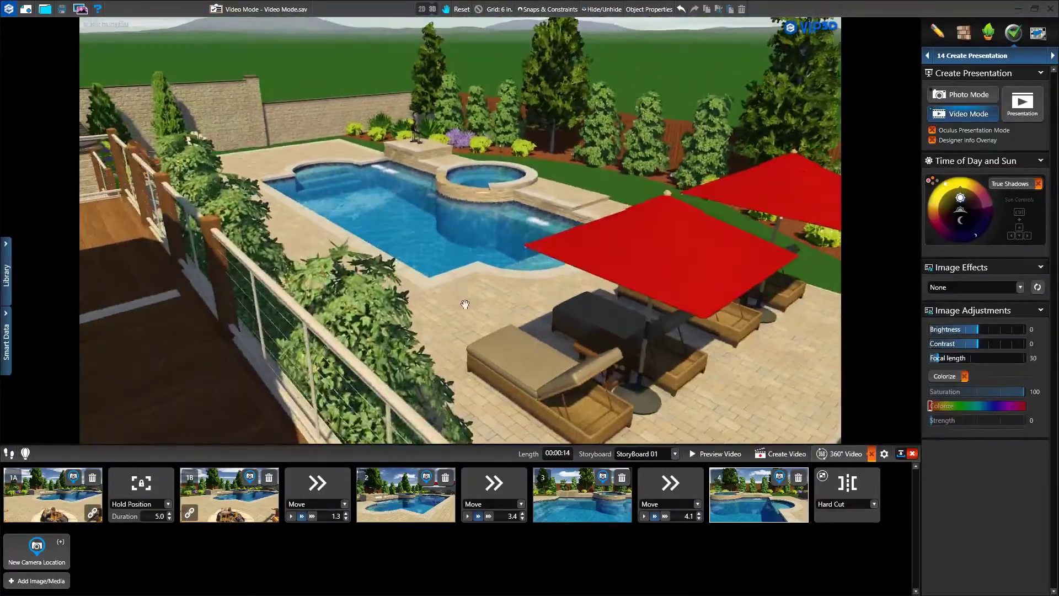
left_click_drag(461, 241, 474, 349)
left_click_drag(476, 302, 485, 320)
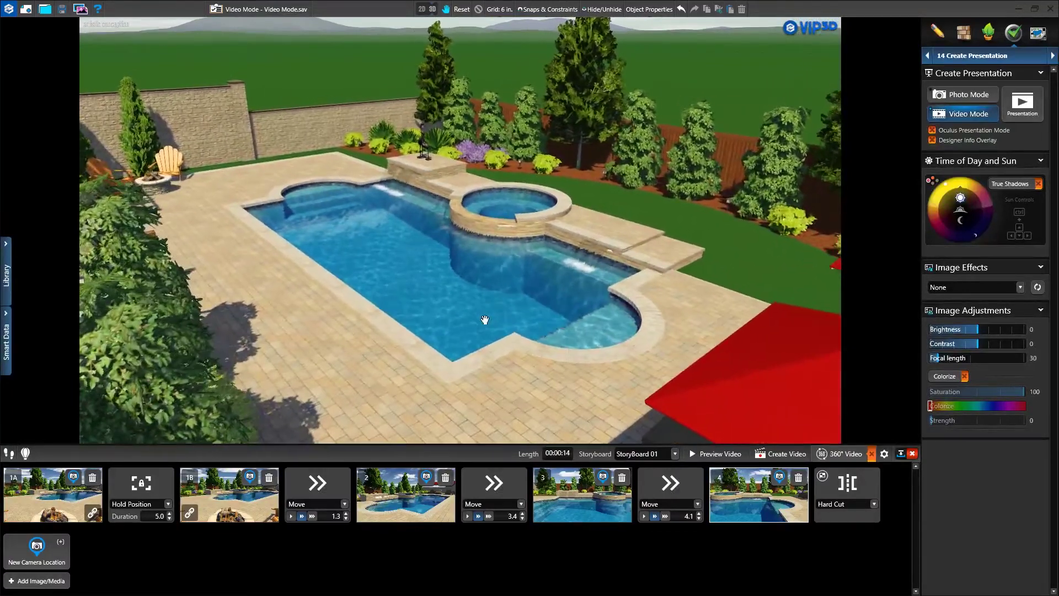
left_click(36, 547)
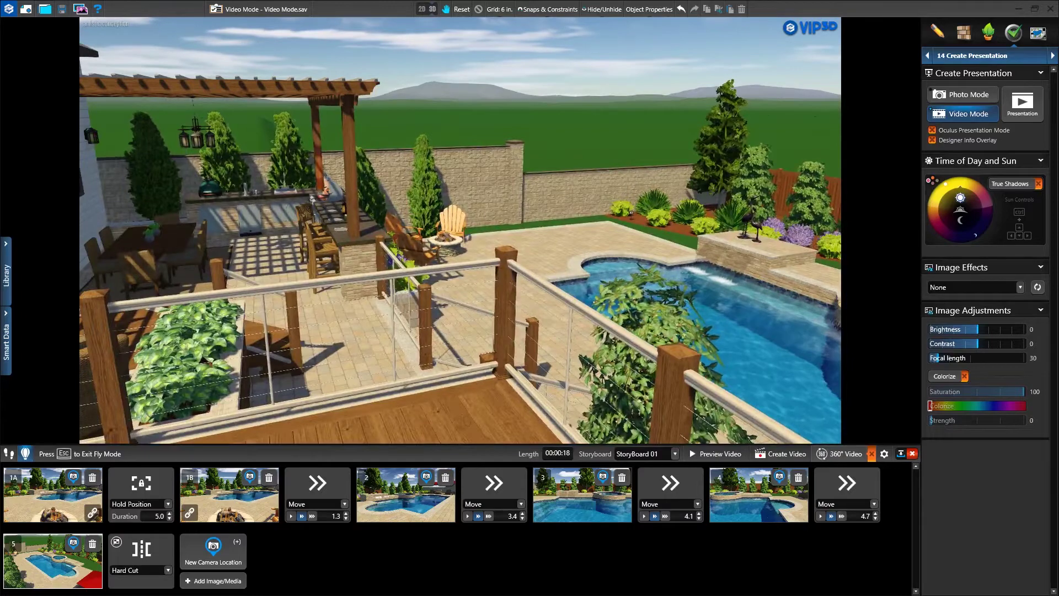
key("plus")
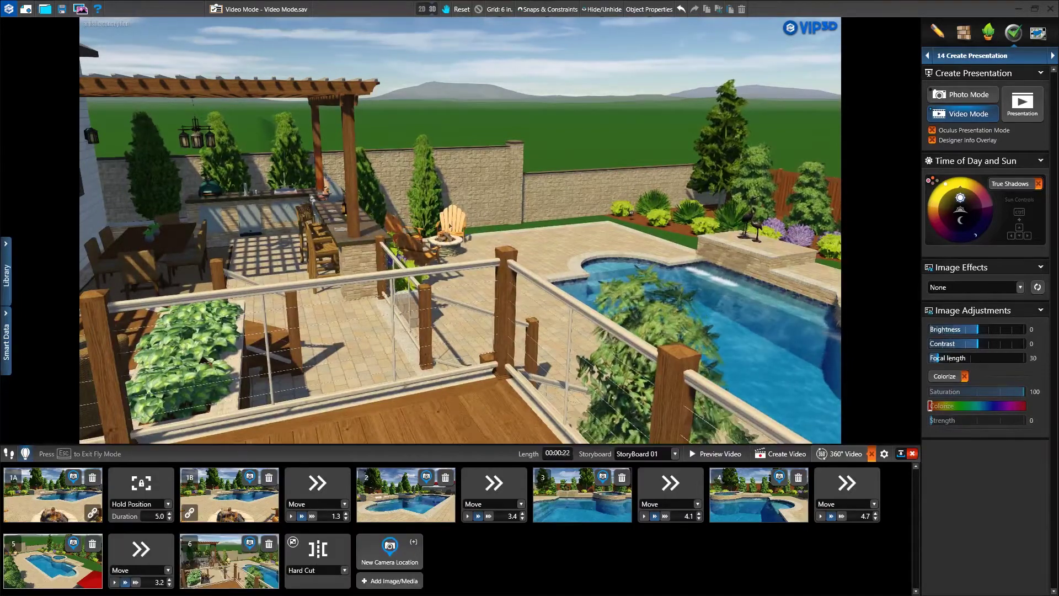
Fly under the pergola, add a seventh camera location facing the outdoor kitchen's grill and bar, and preview the move from location 6.
left_click(450, 225)
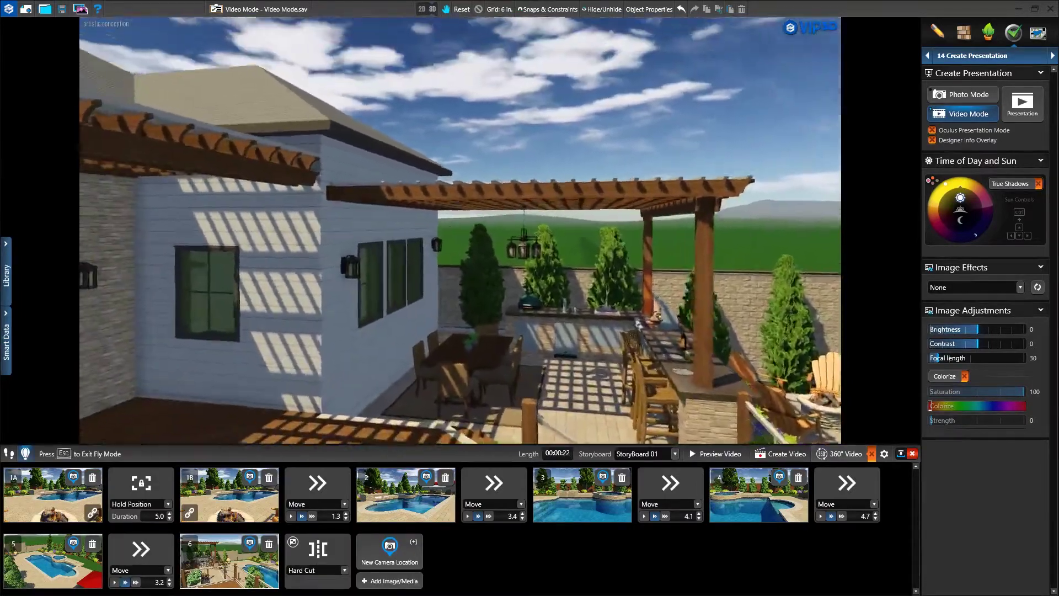
key("w")
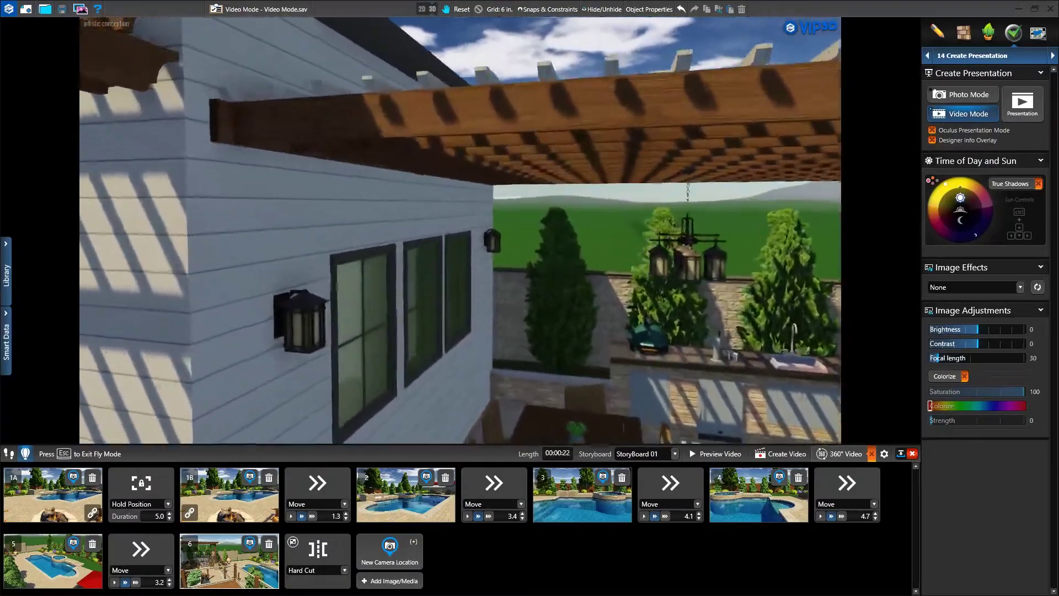
key("w")
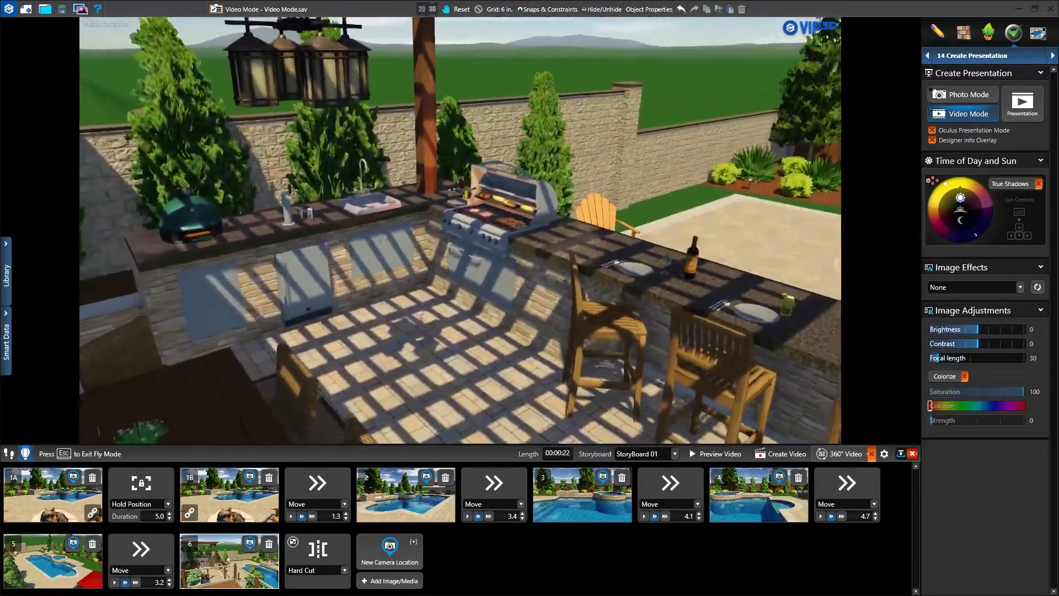
key("w")
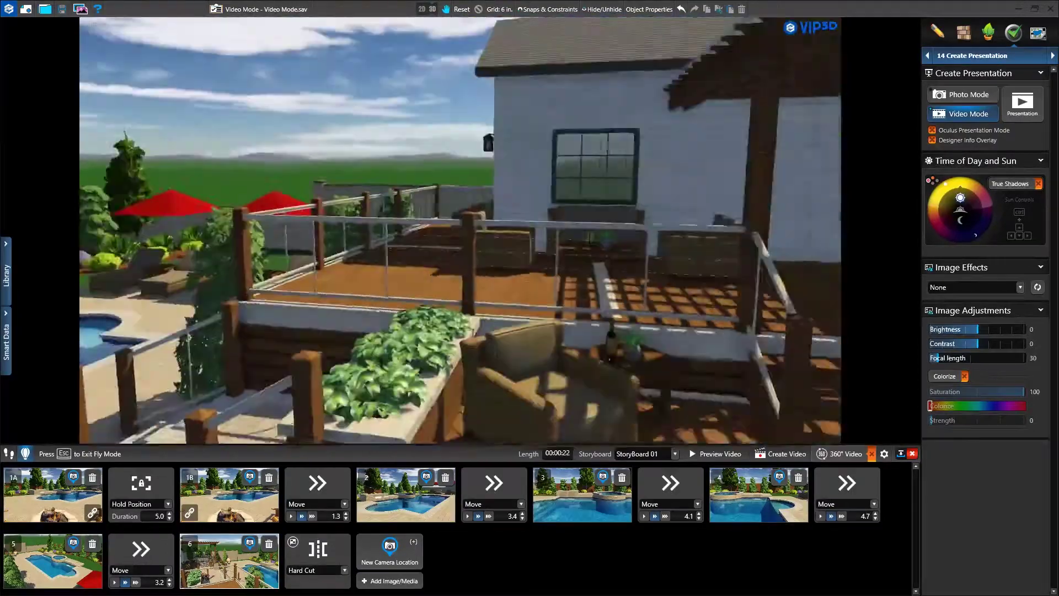
key("s")
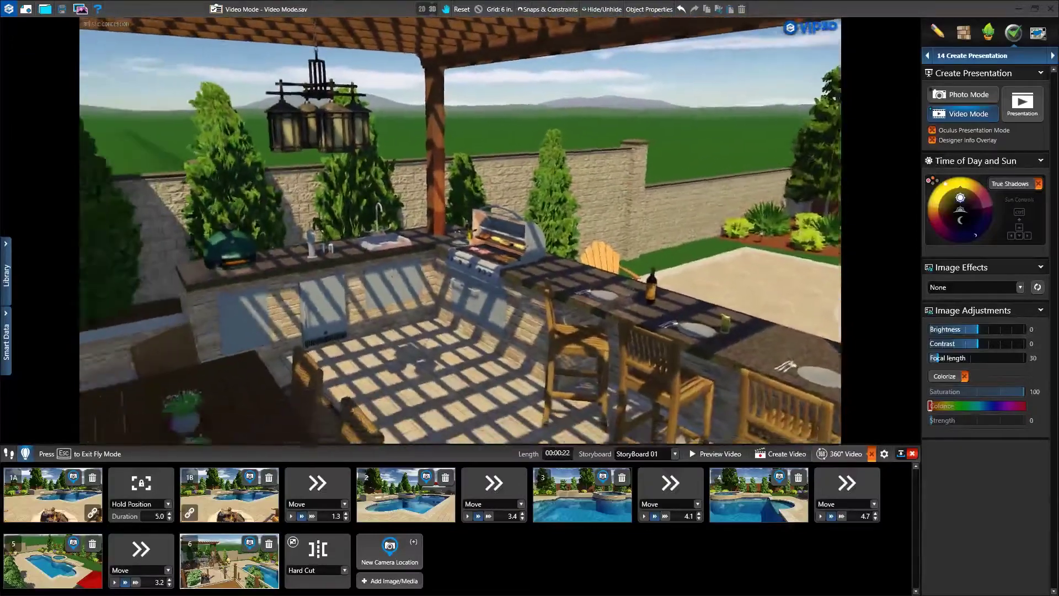
key("w")
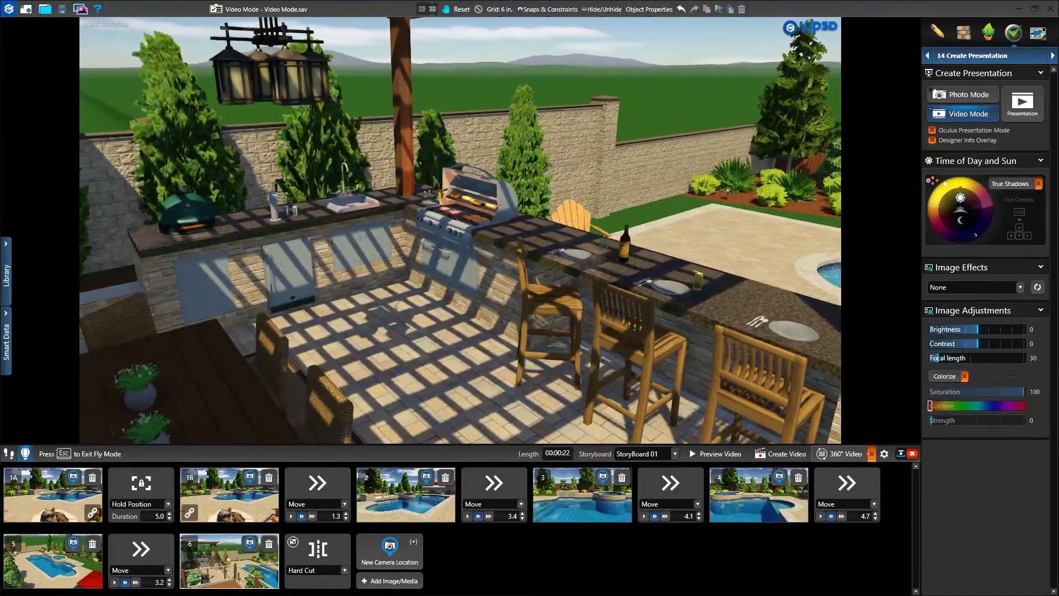
key("Escape")
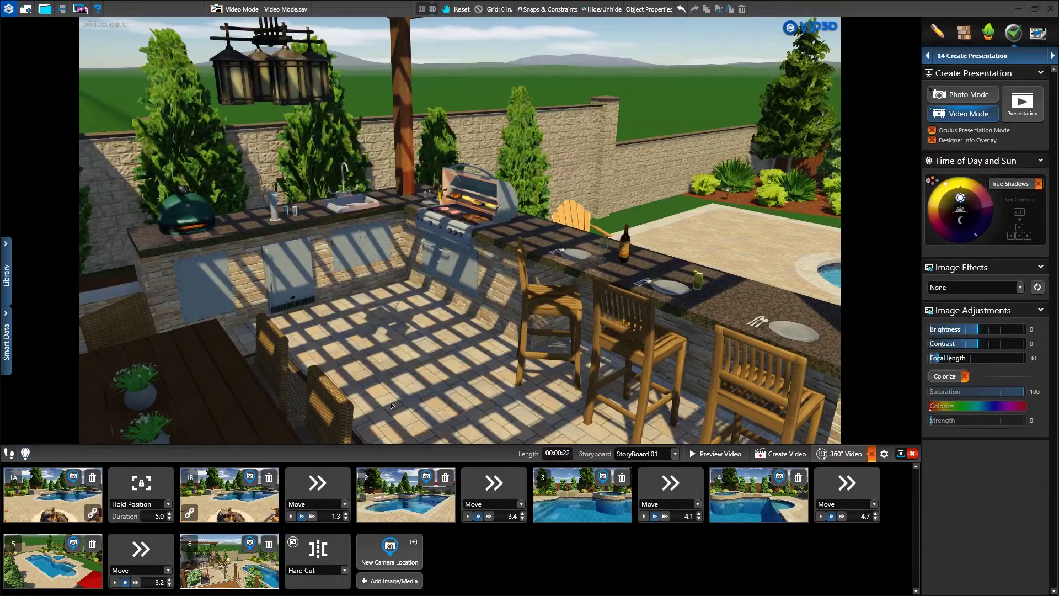
left_click(390, 542)
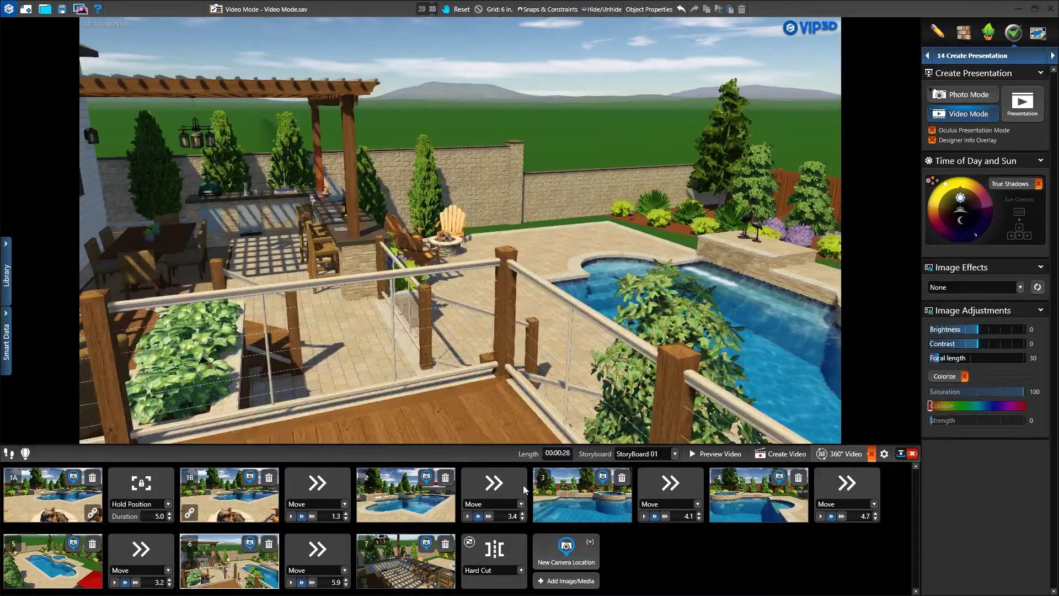
left_click(711, 453)
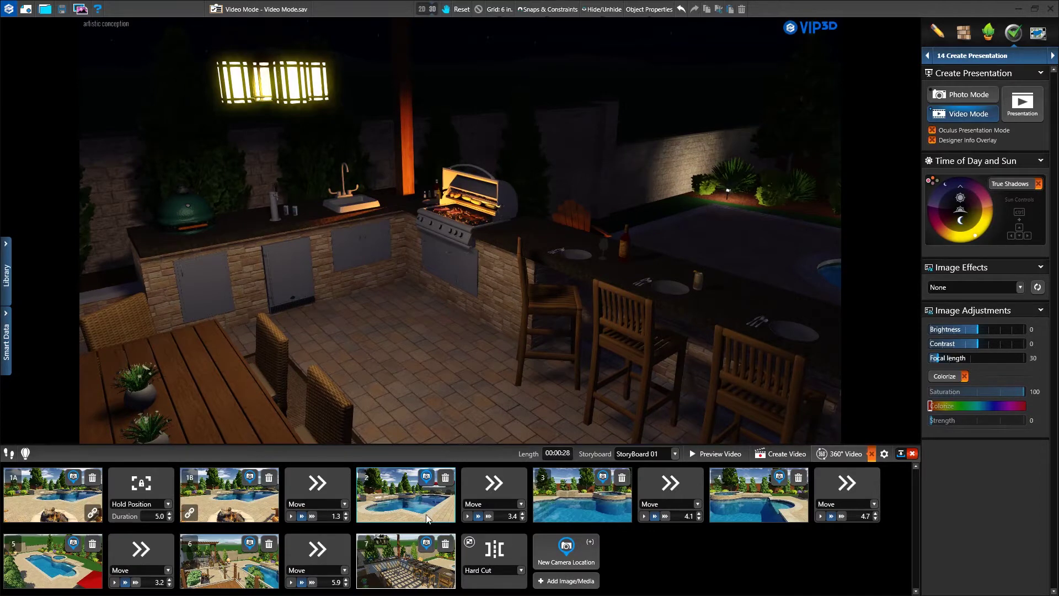
Update camera location 7 with nighttime lighting and compare it with the daytime view of camera location 6.
left_click(427, 543)
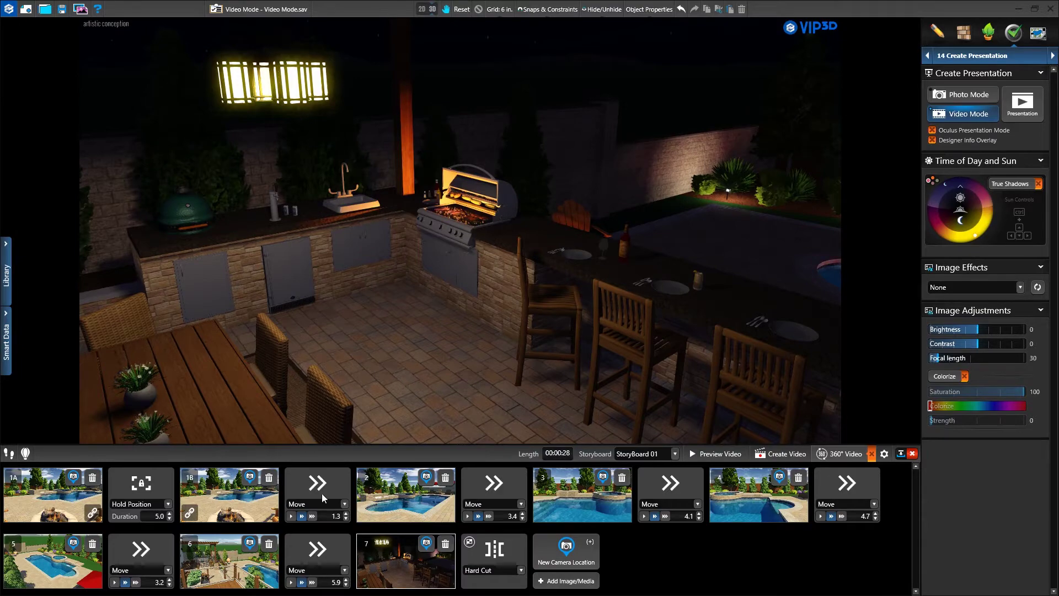
left_click(226, 563)
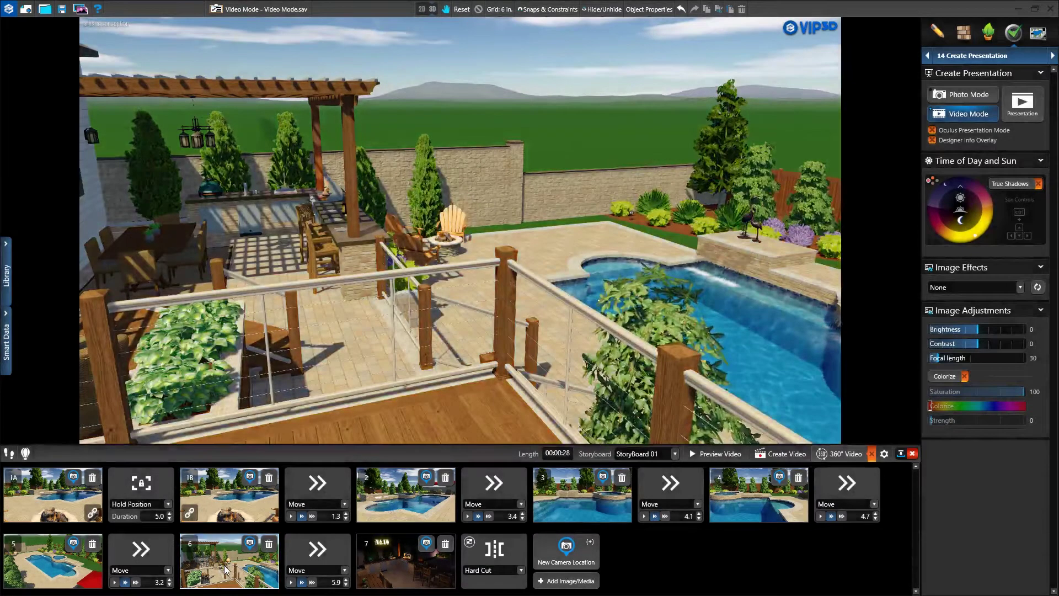
left_click(403, 567)
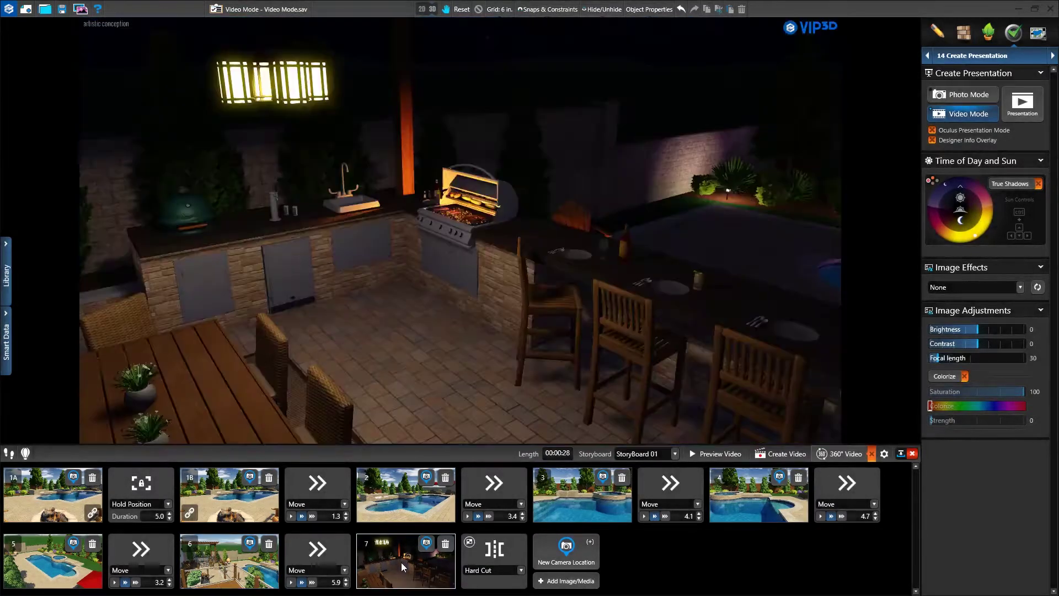
left_click(213, 554)
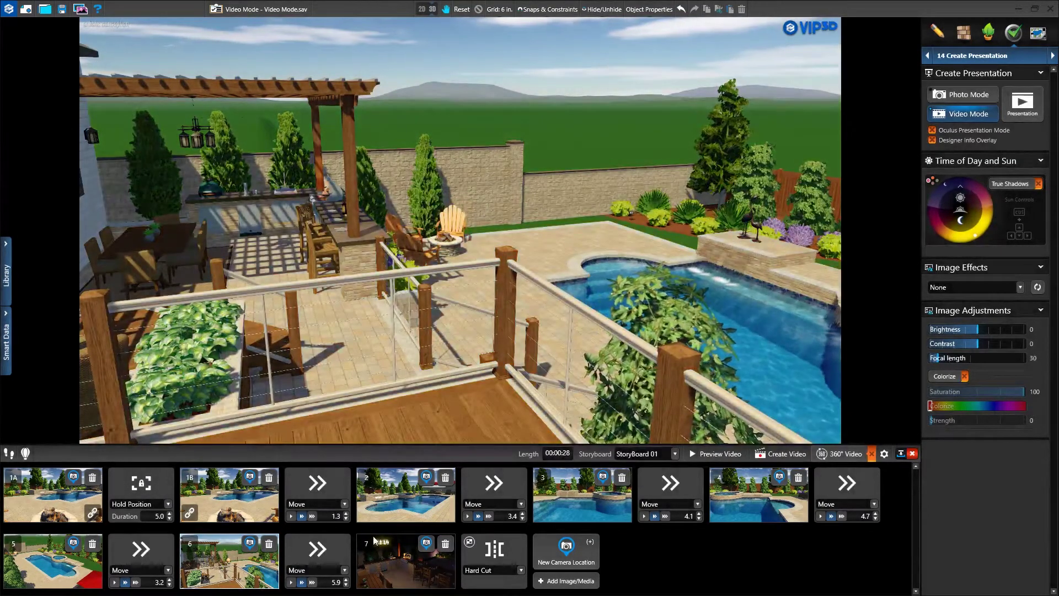
left_click(399, 556)
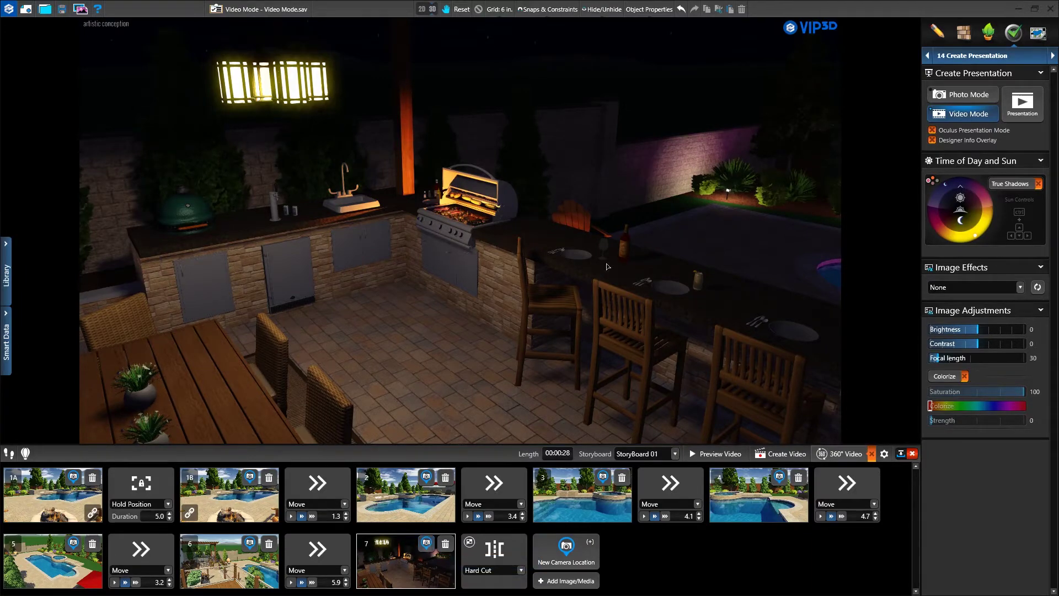
Set the scene to dusk at the fire pit and update linked camera locations 1A and 1B with that lighting.
left_click(36, 506)
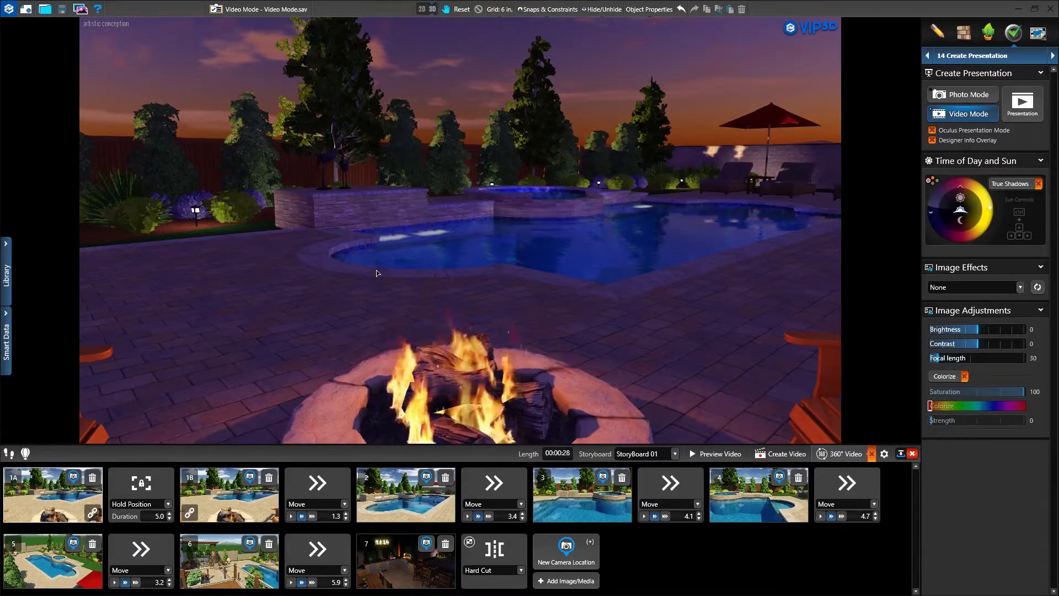
left_click(73, 478)
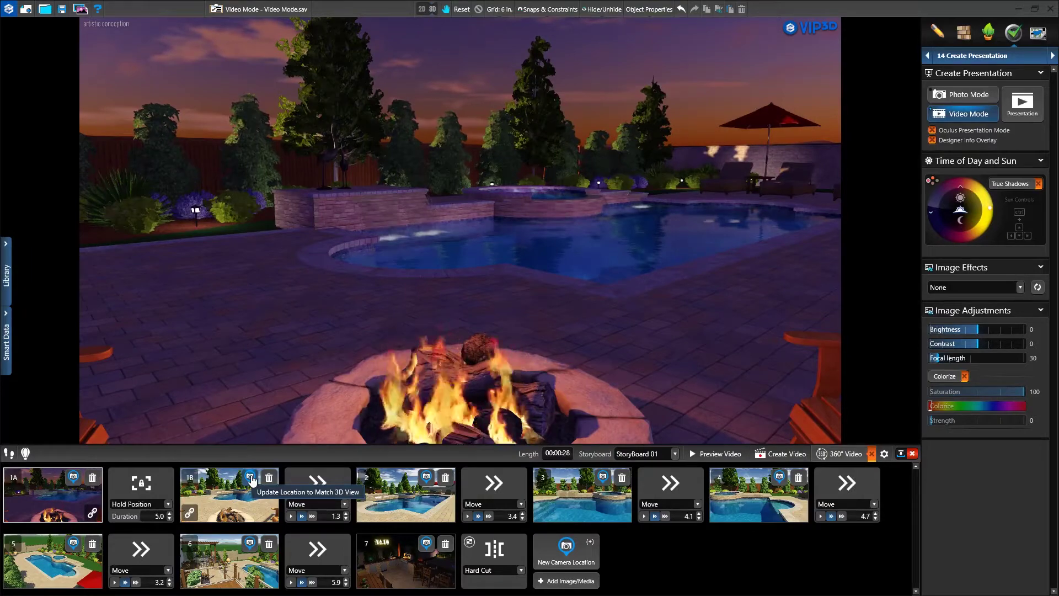
left_click(244, 503)
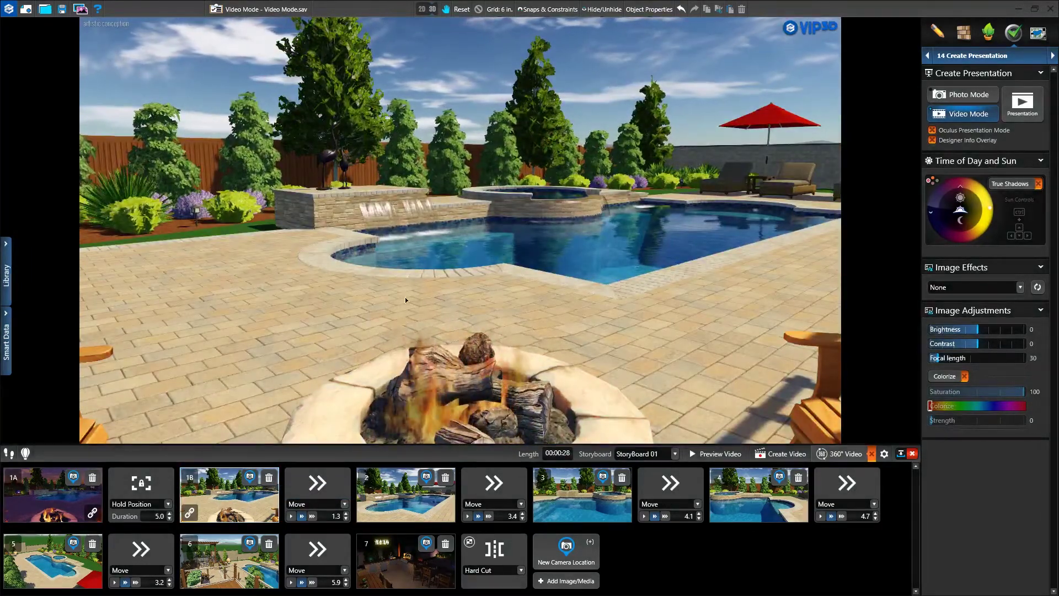
left_click(74, 505)
left_click(251, 477)
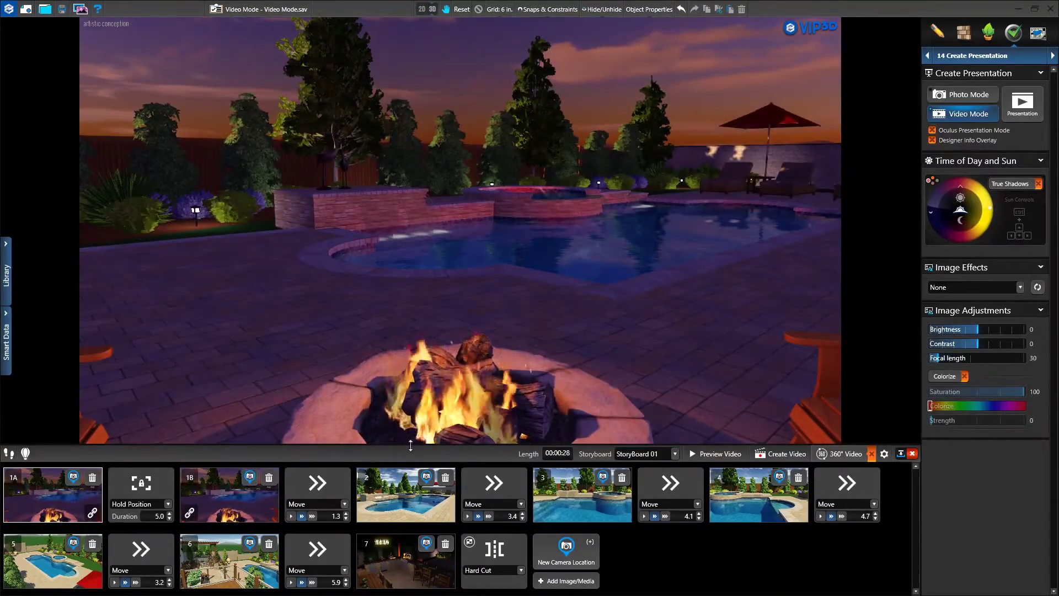
From camera location 7, fly to a night view of the bar, armchair and lit pool, and add it as an eighth camera location.
left_click(396, 557)
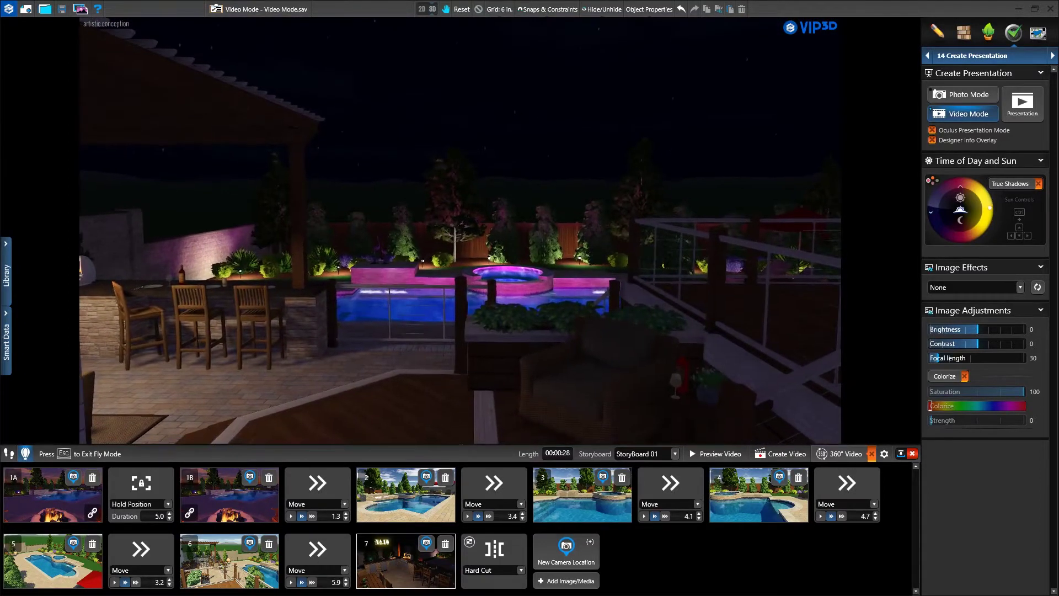
key("Escape")
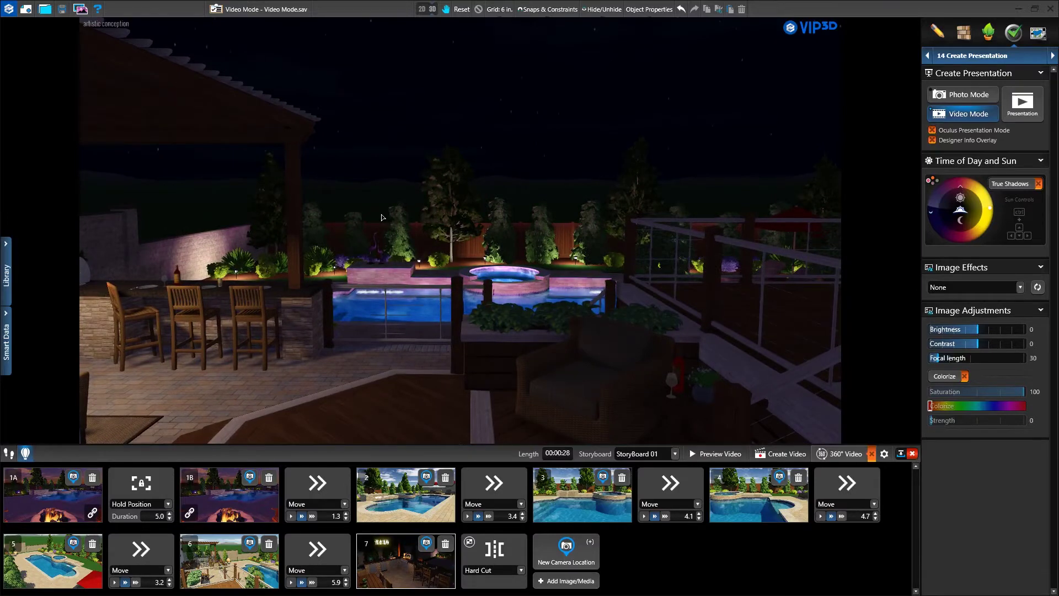
left_click(566, 548)
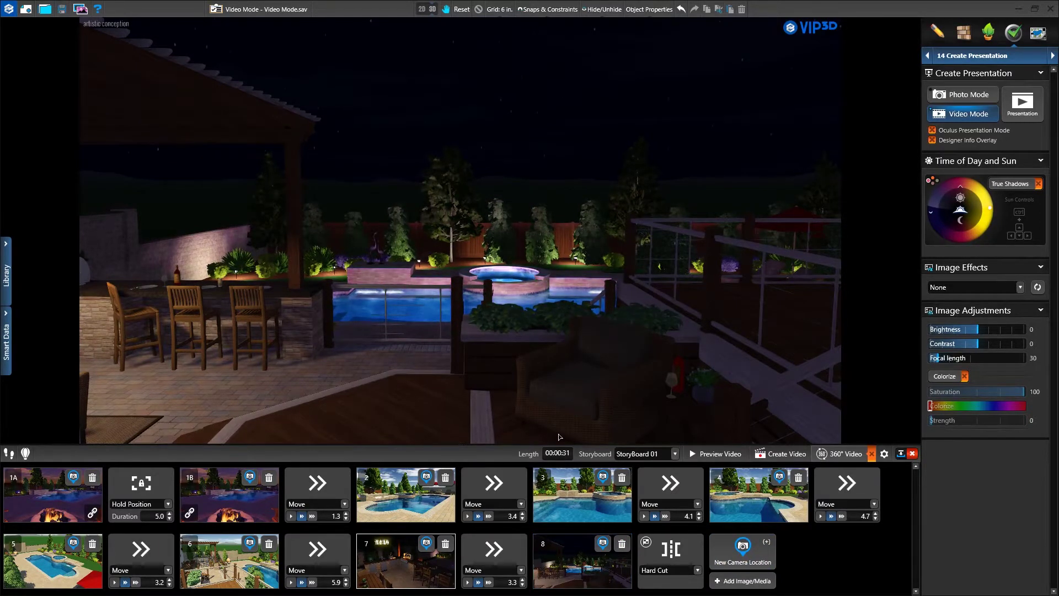
Set camera location 8 to Hold Position for 10 seconds and update linked camera location 8B with daytime lighting.
left_click(568, 551)
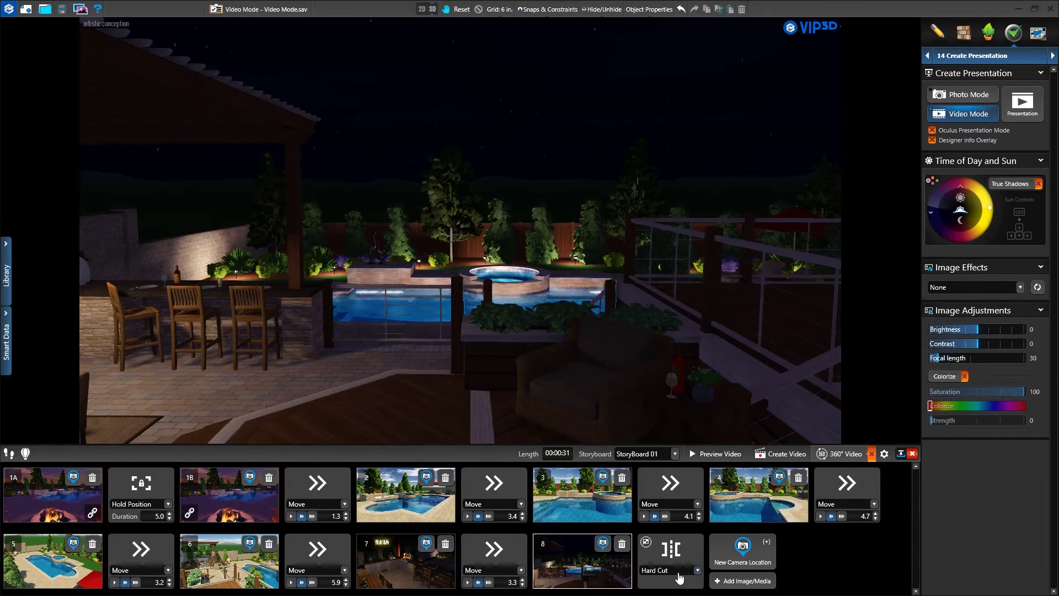
left_click(679, 576)
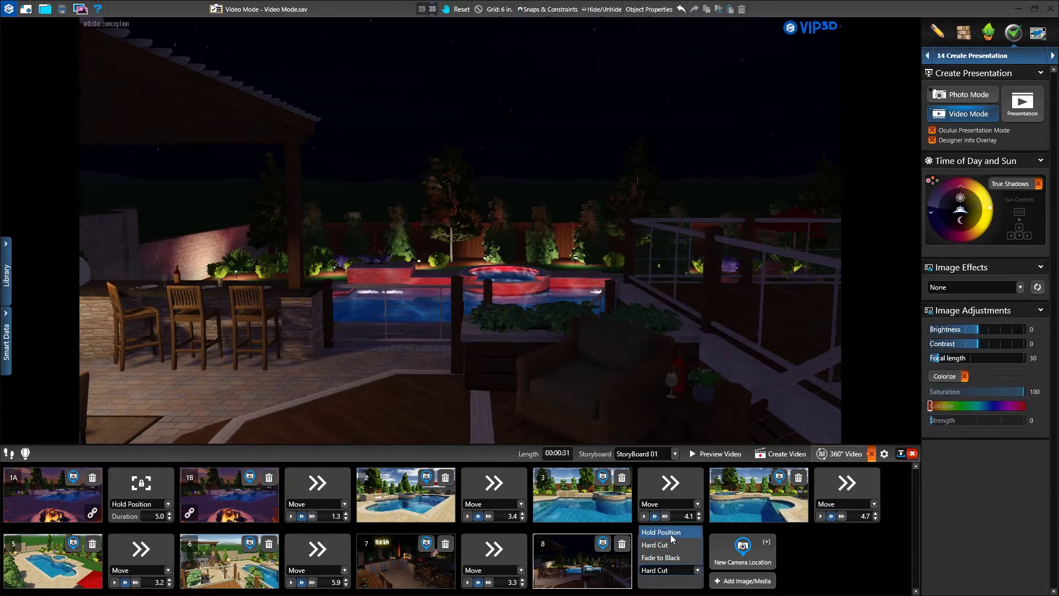
left_click(661, 531)
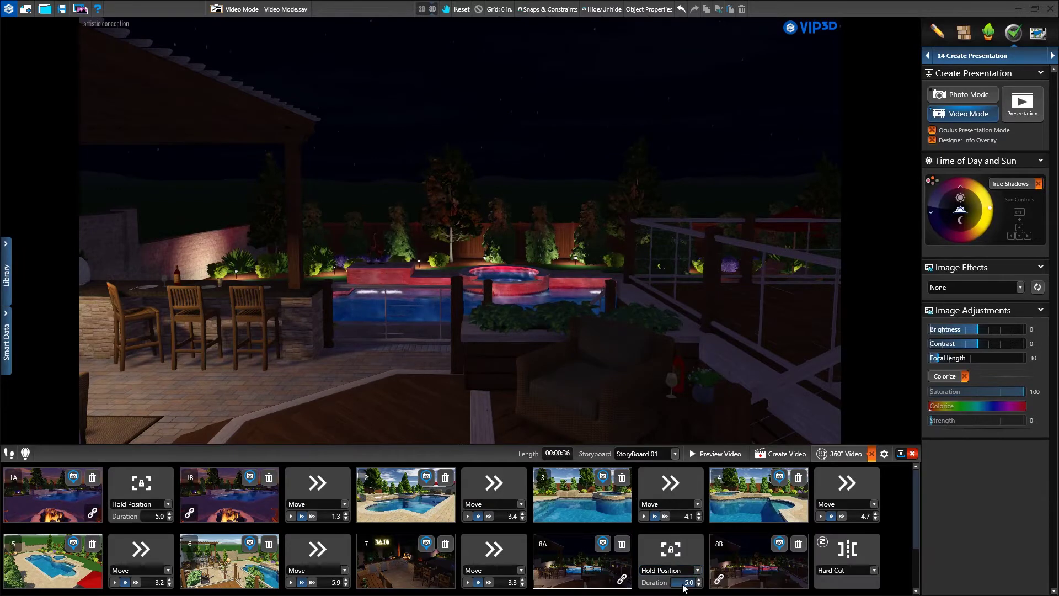
type("10")
key("Return")
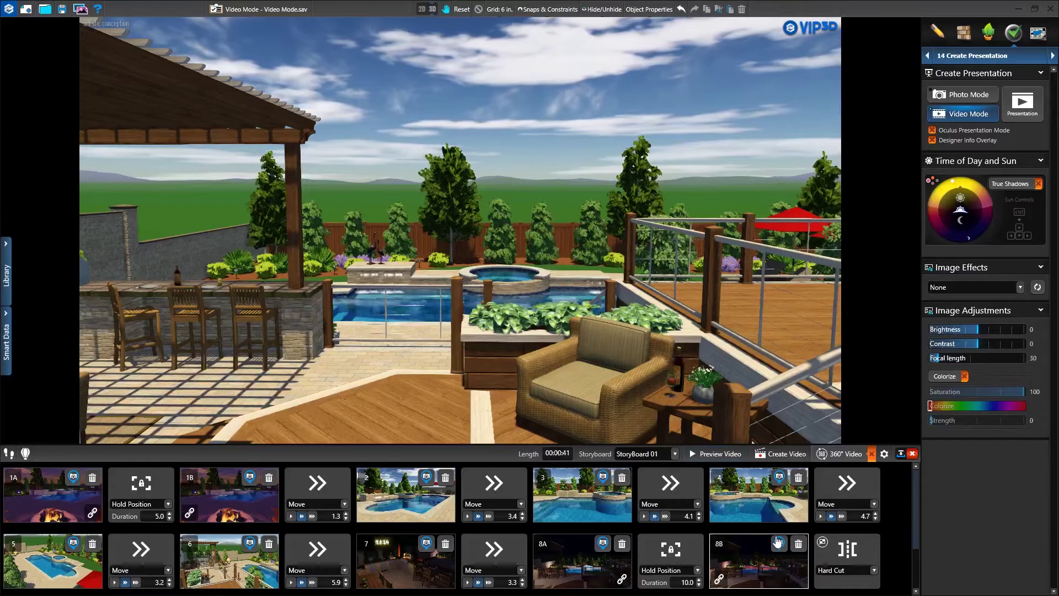
left_click(779, 544)
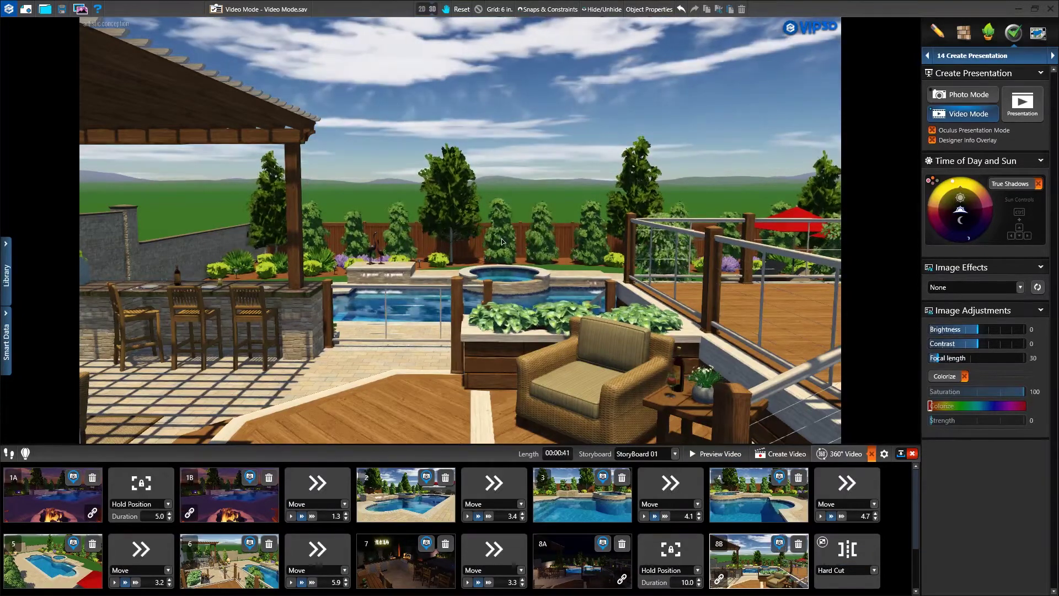
Fly up to an overhead daytime view of the whole backyard and pool, and add it as a ninth camera location.
right_click_drag(502, 242, 512, 378)
left_click_drag(513, 378, 502, 170)
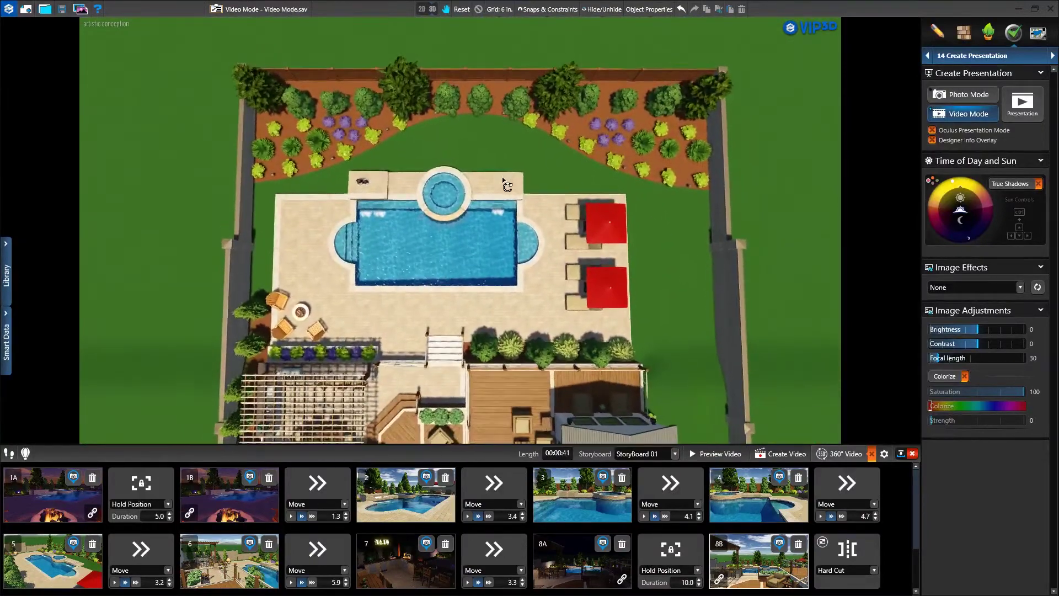
left_click_drag(501, 246, 479, 209)
scroll(486, 218, "down", 2)
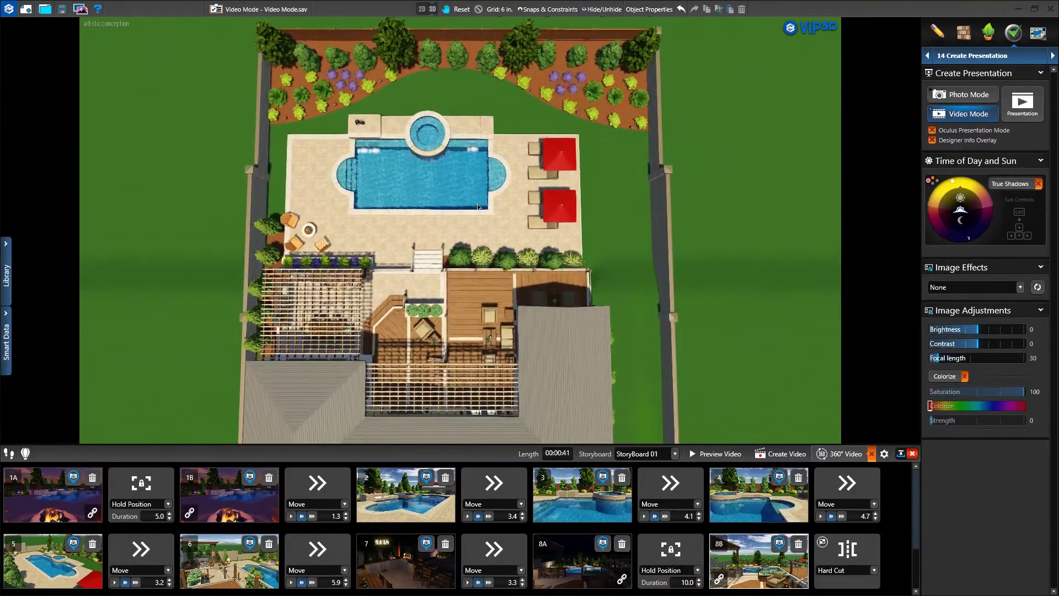
scroll(477, 207, "up", 1)
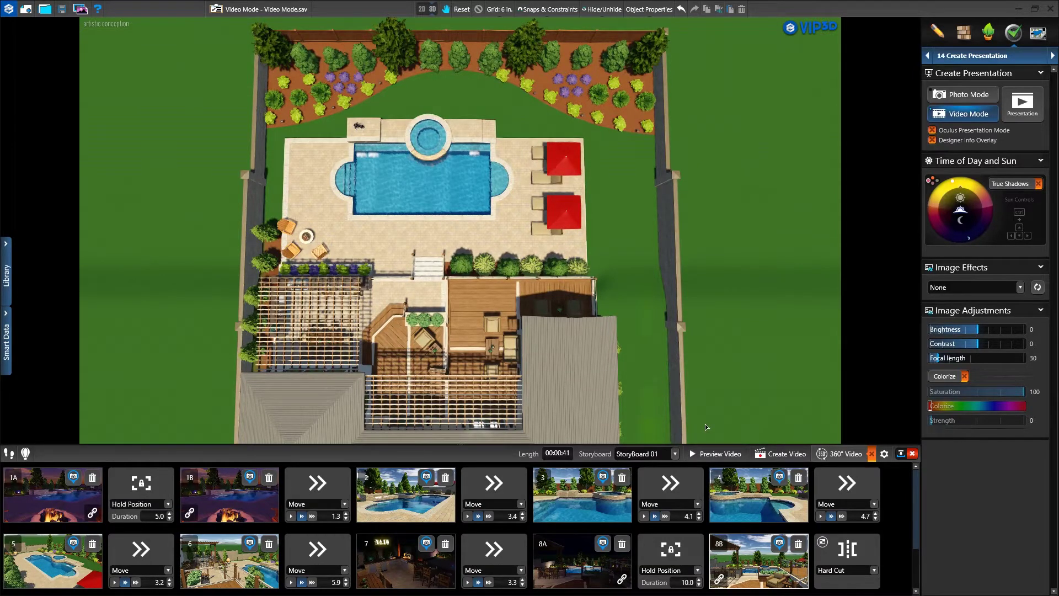
left_click_drag(914, 483, 917, 540)
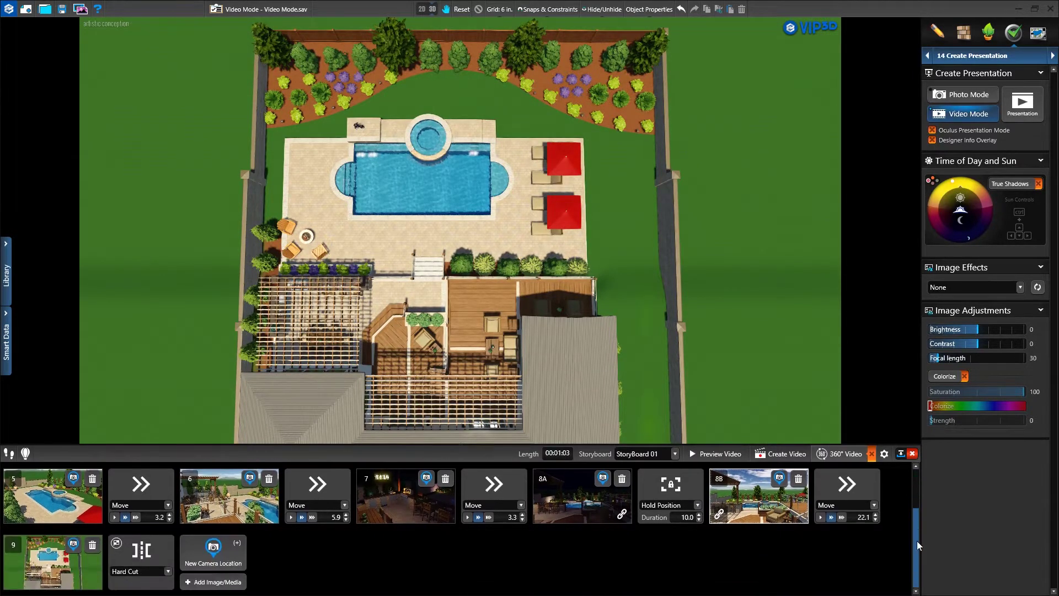
Set the closing transition of camera location 9 to Fade to Black.
left_click(53, 563)
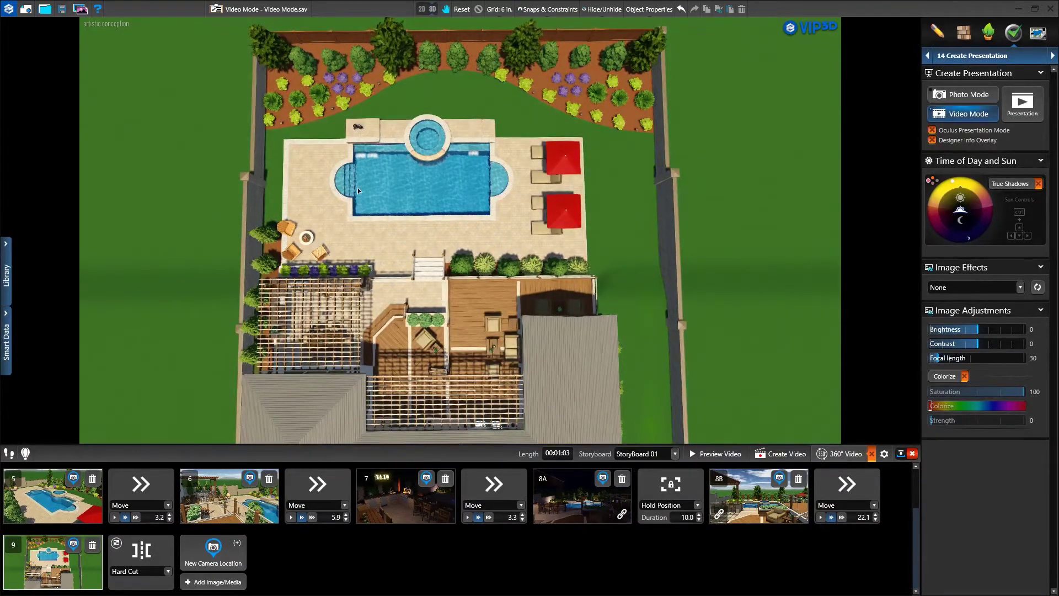
left_click(164, 572)
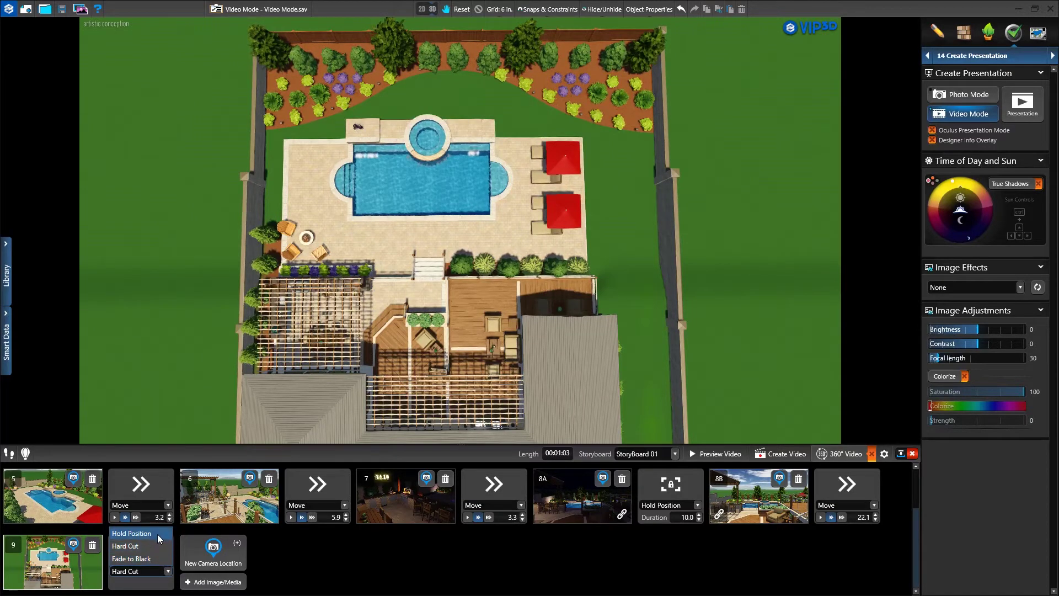
left_click(154, 546)
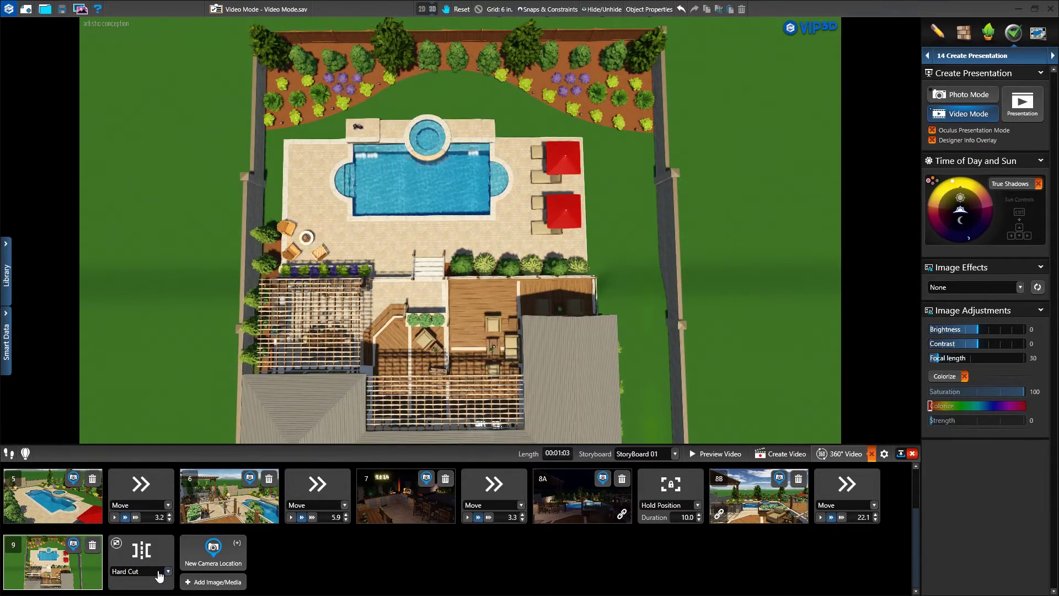
left_click(159, 573)
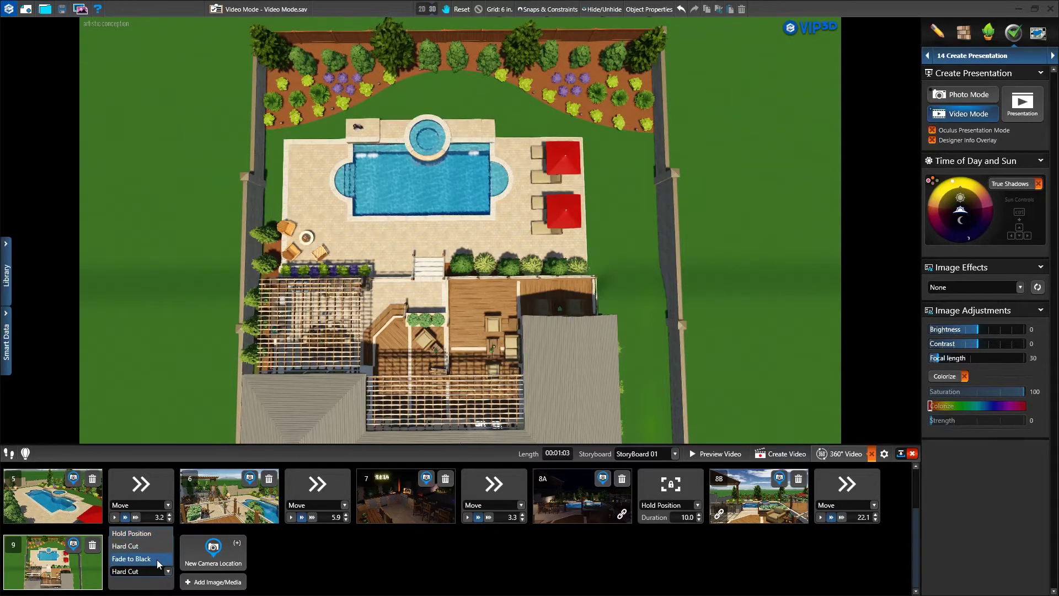
left_click(157, 559)
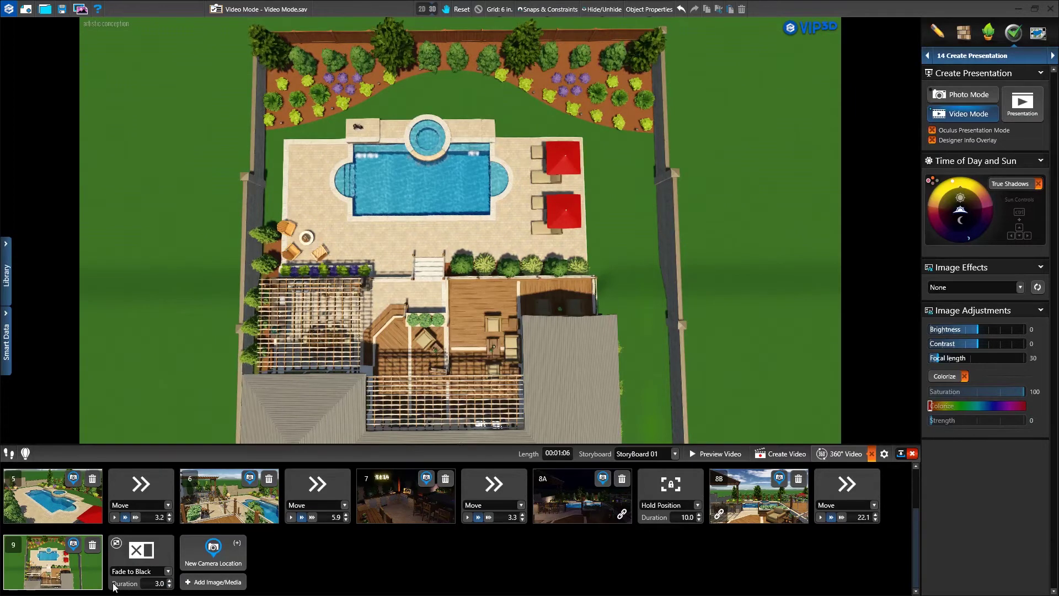
scroll(168, 590, "up", 3)
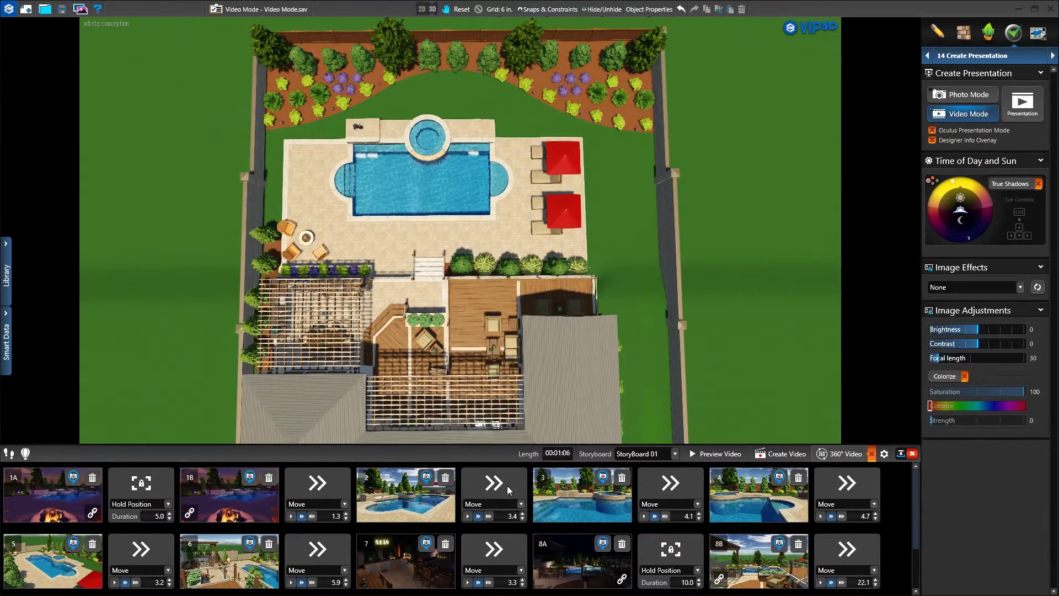
left_click(513, 504)
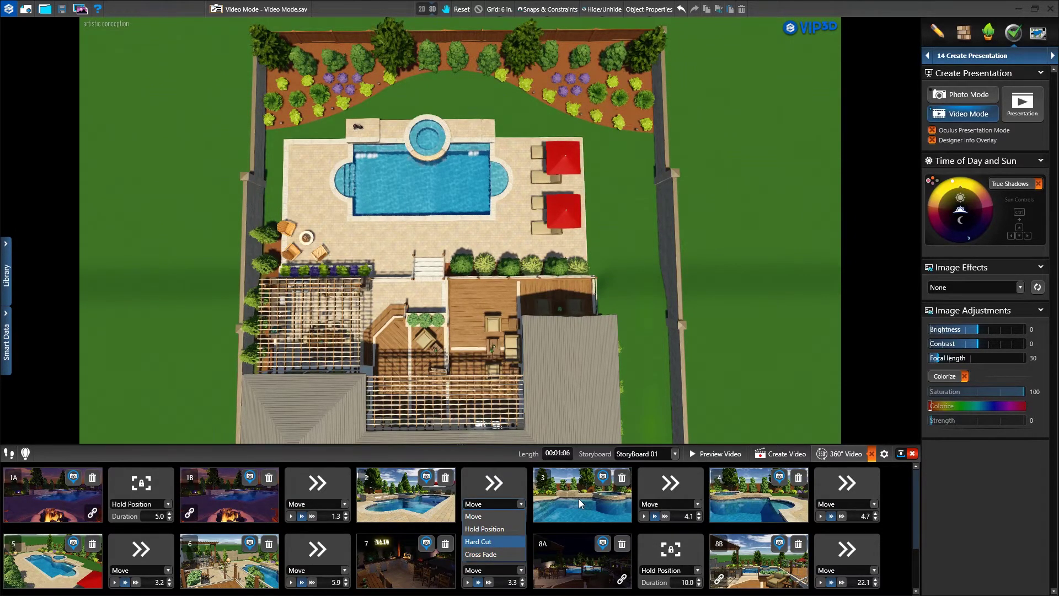
left_click(689, 367)
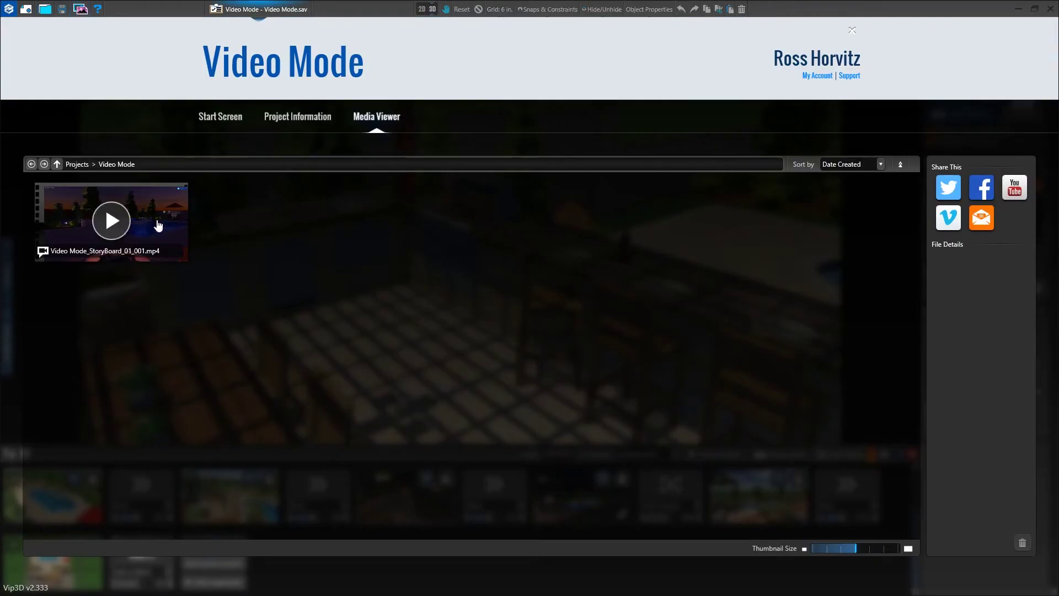
Examine the file details and sharing options of the rendered video Video Mode_StoryBoard_01_001.mp4, and return to the design.
left_click(158, 225)
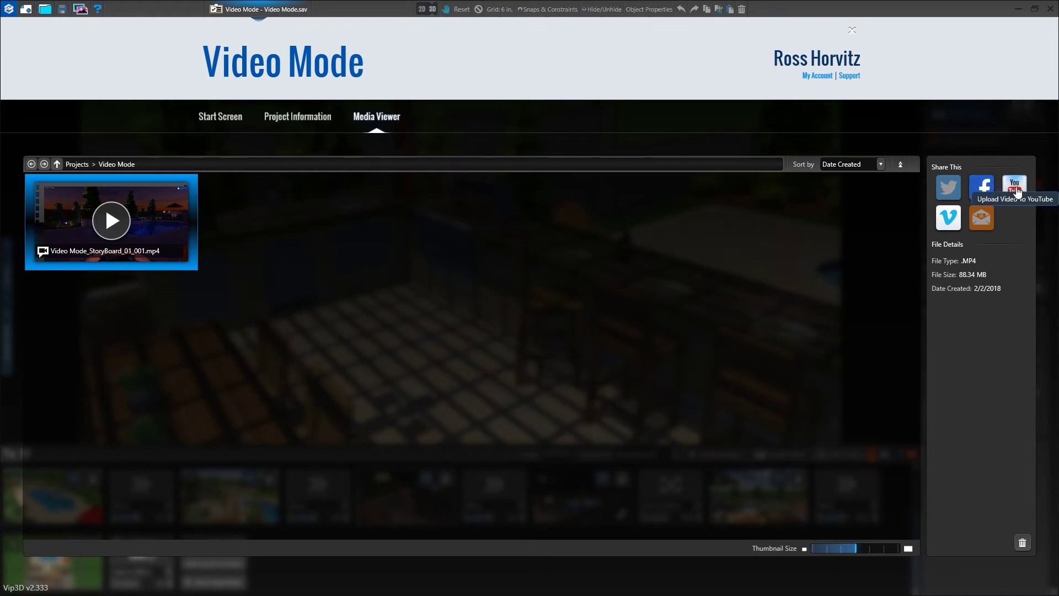
left_click(8, 9)
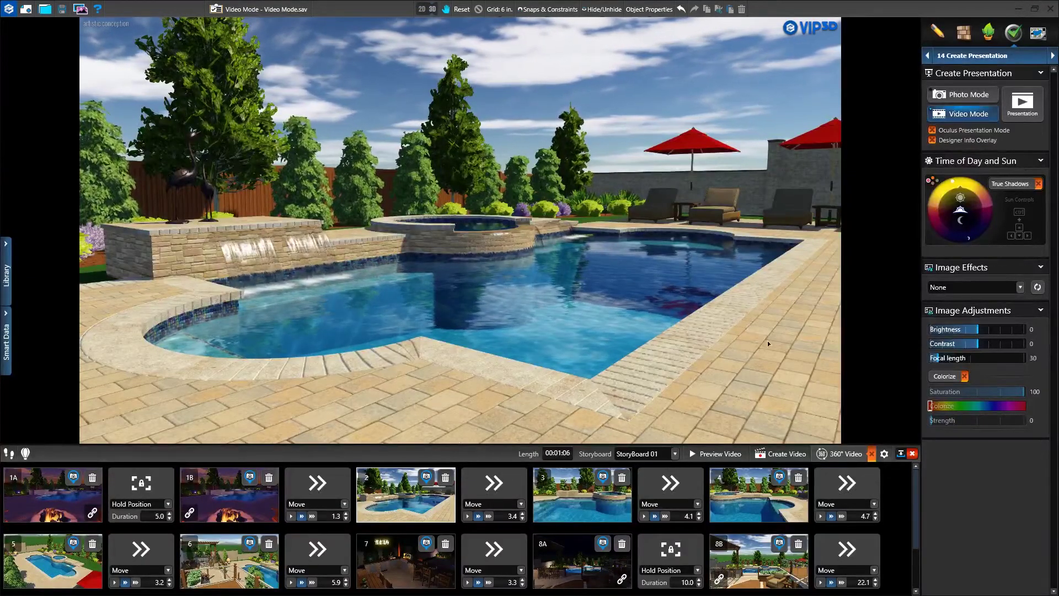
Enable 360° Video for the storyboard.
left_click(837, 453)
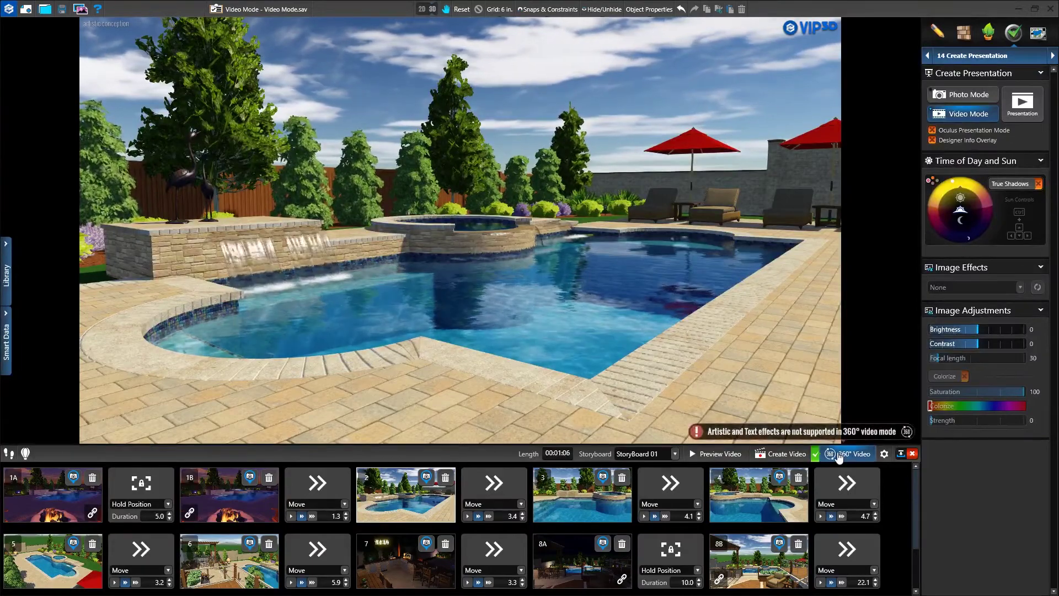